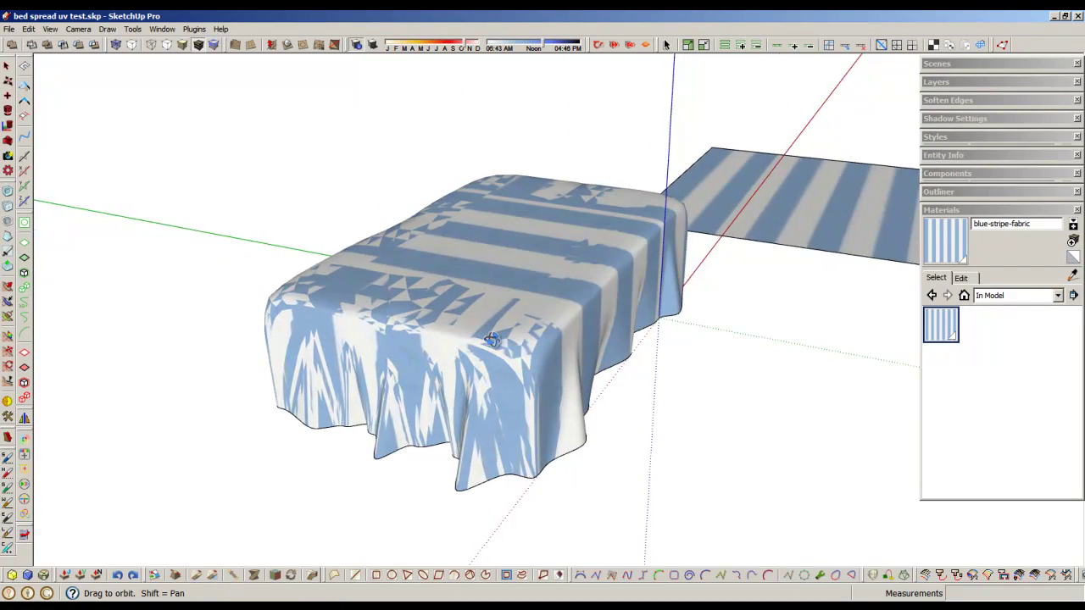
# Step: Orbit around the bedspread and turn on Hidden Geometry to show its dashed mesh edges
pyautogui.moveTo(491, 339); pyautogui.dragTo(394, 360, button='middle')
pyautogui.hotkey('alt', 'v')
pyautogui.press('h')
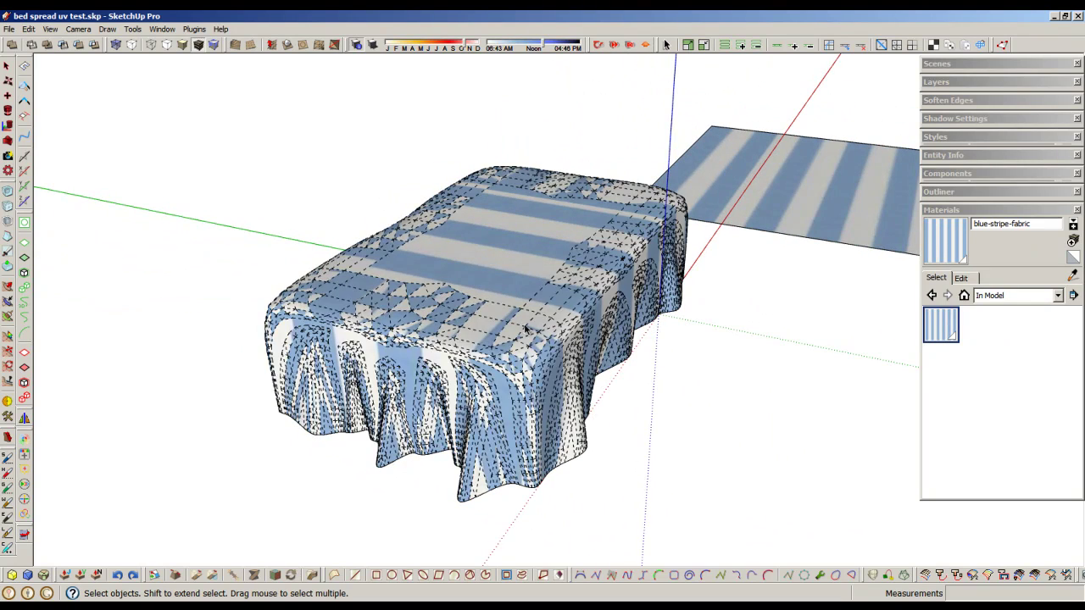
pyautogui.moveTo(457, 254); pyautogui.dragTo(472, 298, button='middle')
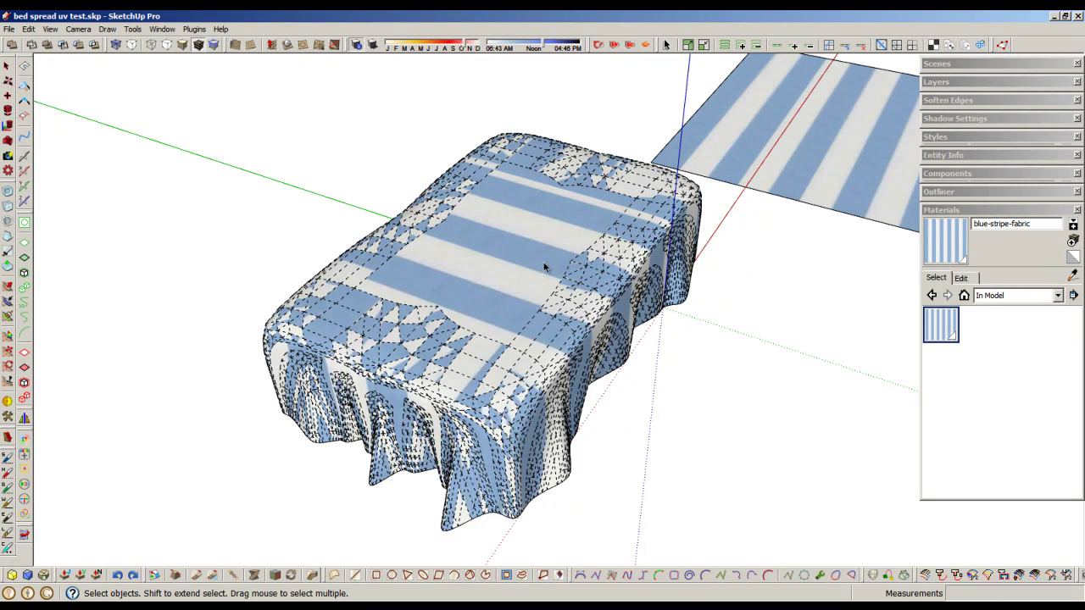
pyautogui.moveTo(462, 328); pyautogui.dragTo(438, 237, button='middle')
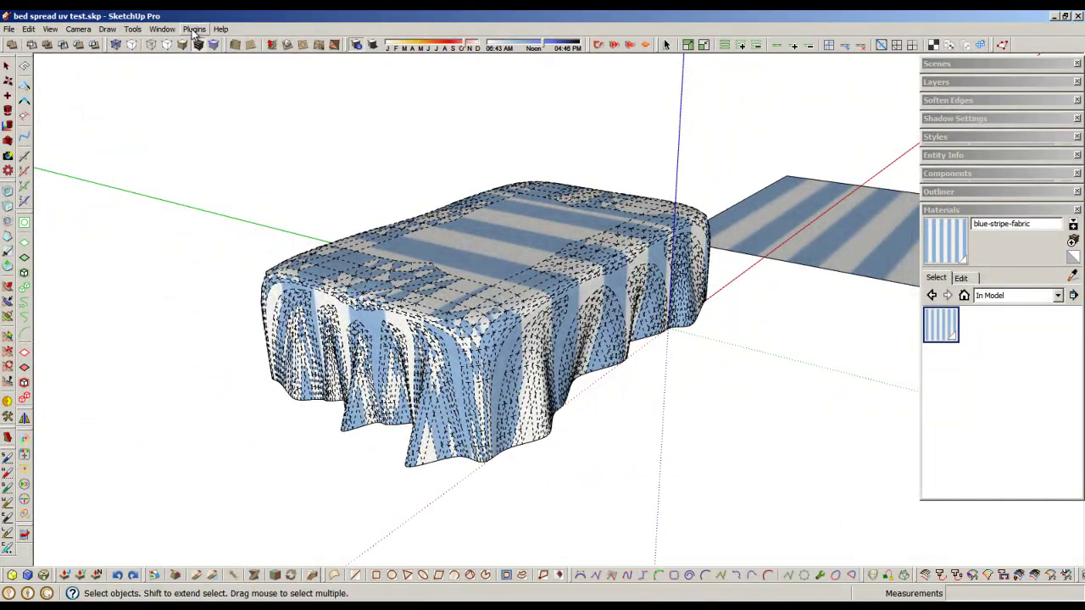
# Step: Run the Tgi3D Utils 'Triangulate faces' command on the bedspread mesh
pyautogui.click(194, 29)
pyautogui.moveTo(250, 344)
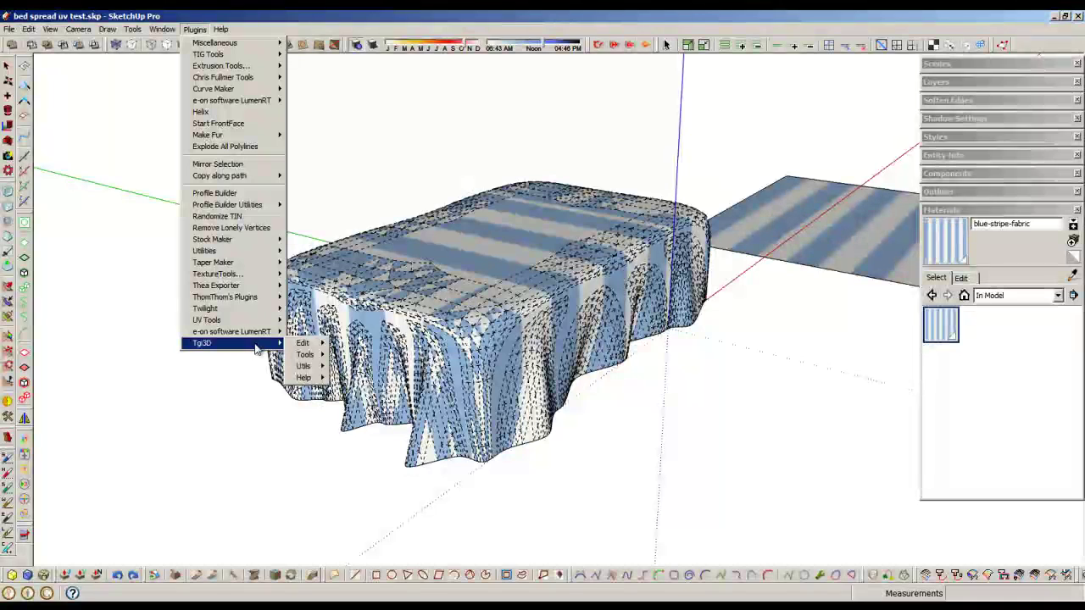
pyautogui.moveTo(319, 366)
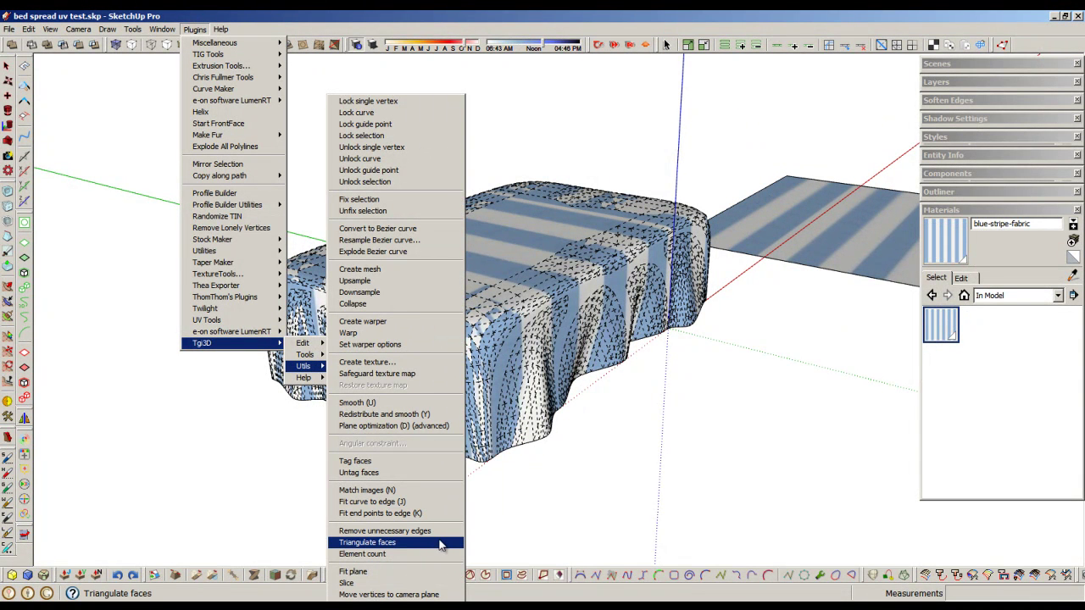
pyautogui.click(448, 544)
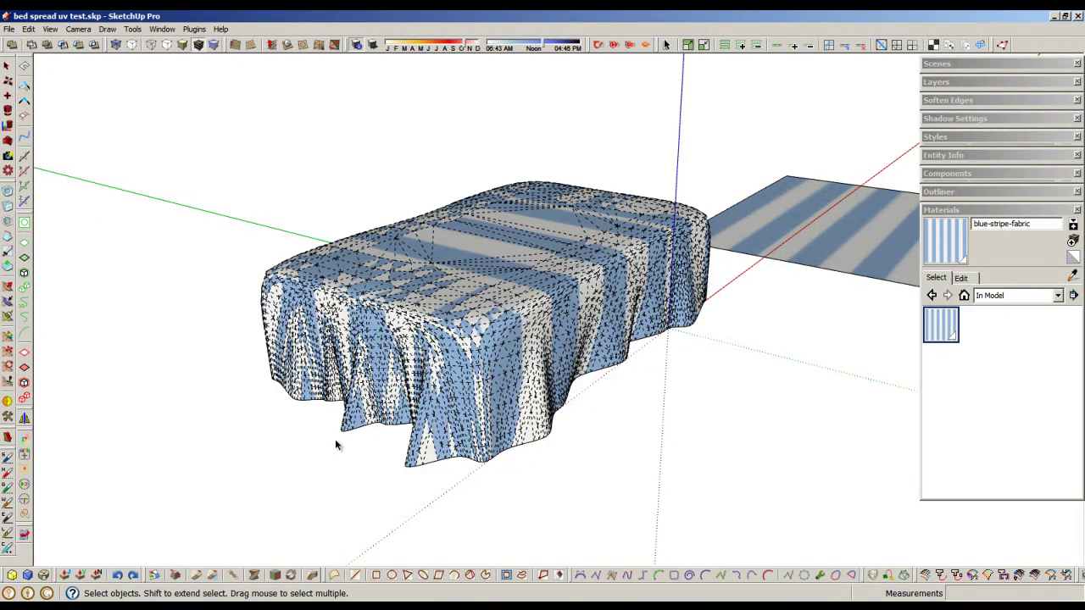
pyautogui.moveTo(339, 444); pyautogui.dragTo(597, 291, button='middle')
pyautogui.scroll(4, 597, 291)
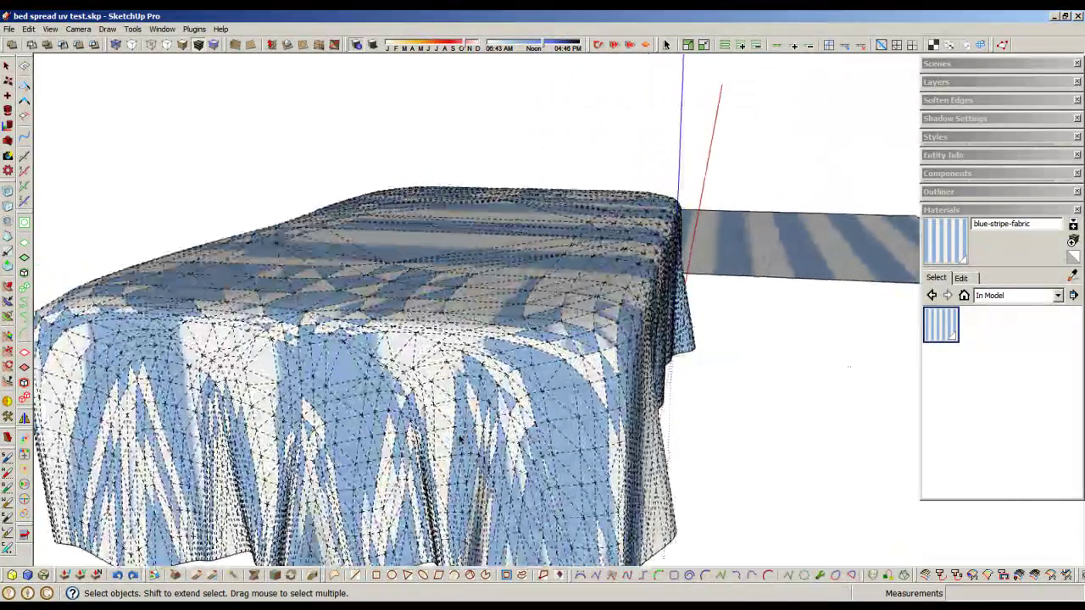
pyautogui.moveTo(532, 351)
pyautogui.mouseDown(button='middle')
pyautogui.moveTo(387, 436)
pyautogui.moveTo(460, 296)
pyautogui.moveTo(566, 345)
pyautogui.moveTo(449, 237)
pyautogui.moveTo(436, 194)
pyautogui.moveTo(381, 310)
pyautogui.moveTo(462, 273)
pyautogui.mouseUp(button='middle')
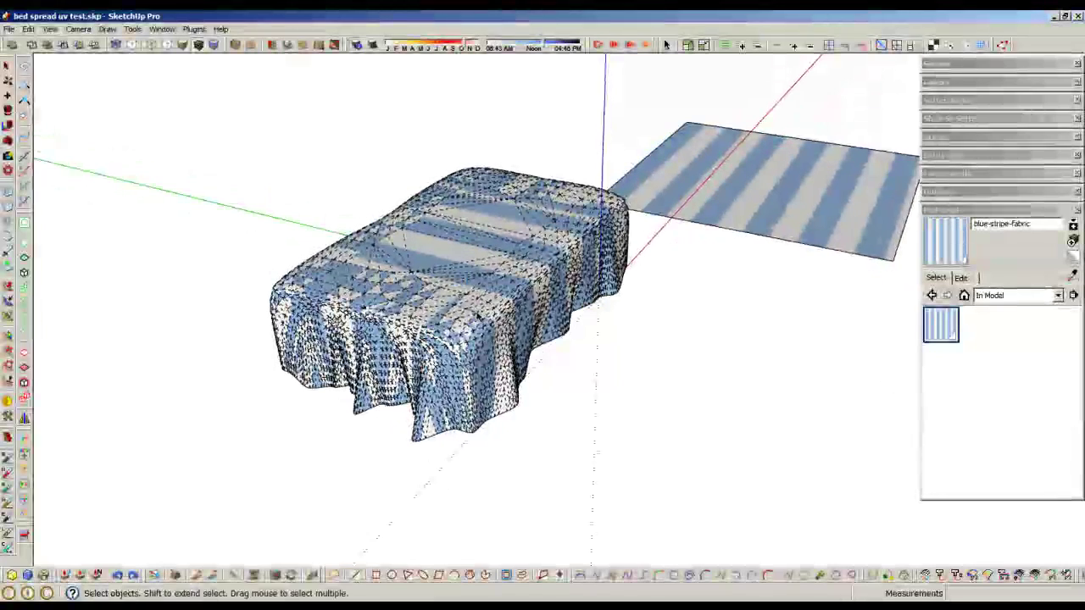
# Step: Select the whole bedspread and export its UVs to su_uv_bridge.obj with UV Tools
pyautogui.tripleClick(476, 269)
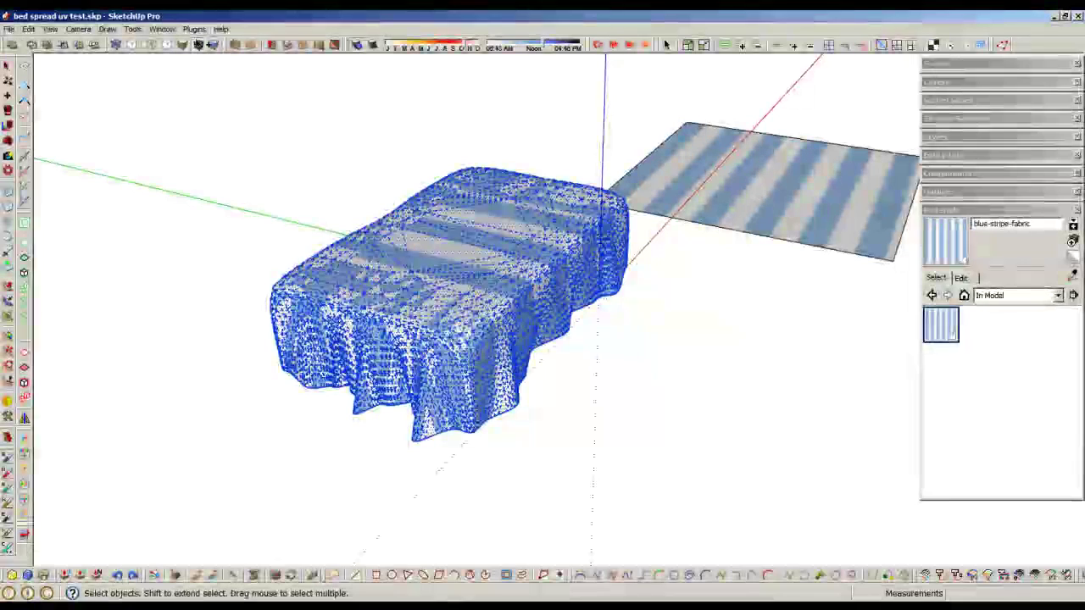
pyautogui.click(196, 43)
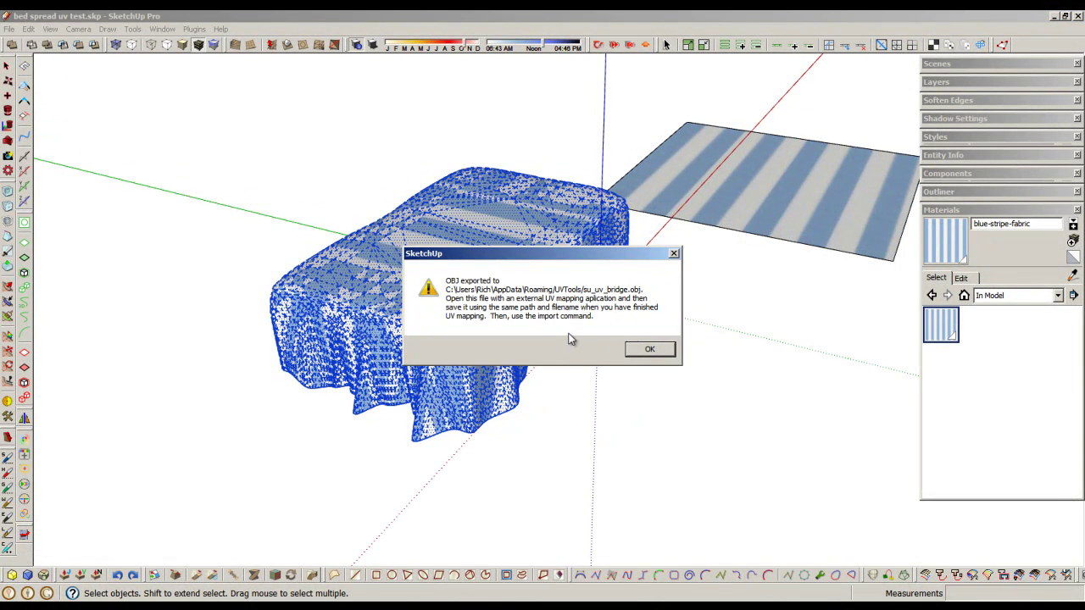
pyautogui.click(649, 350)
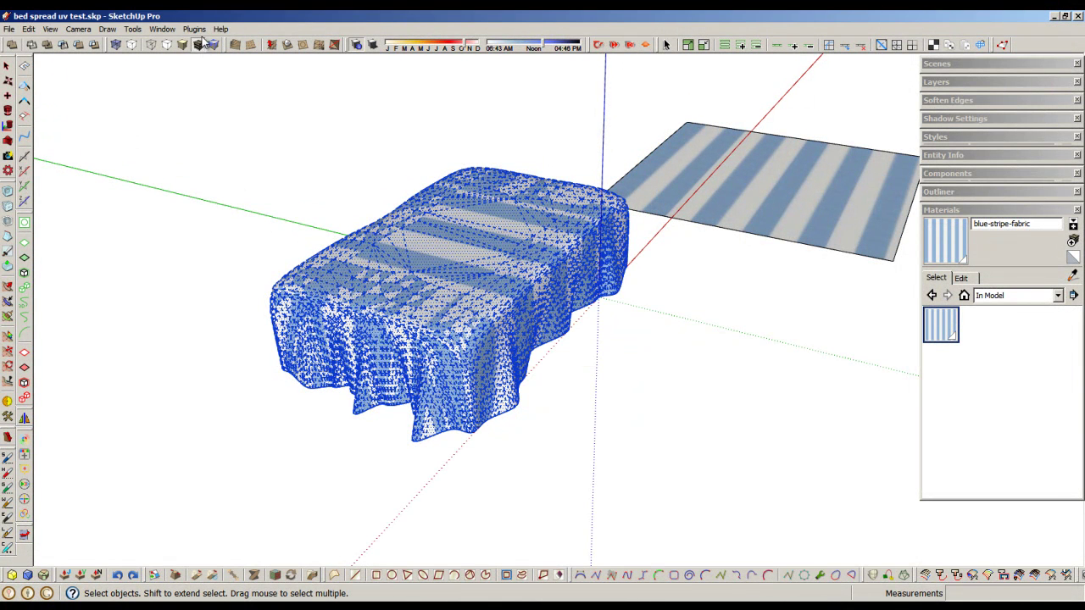
pyautogui.click(194, 28)
pyautogui.moveTo(269, 321)
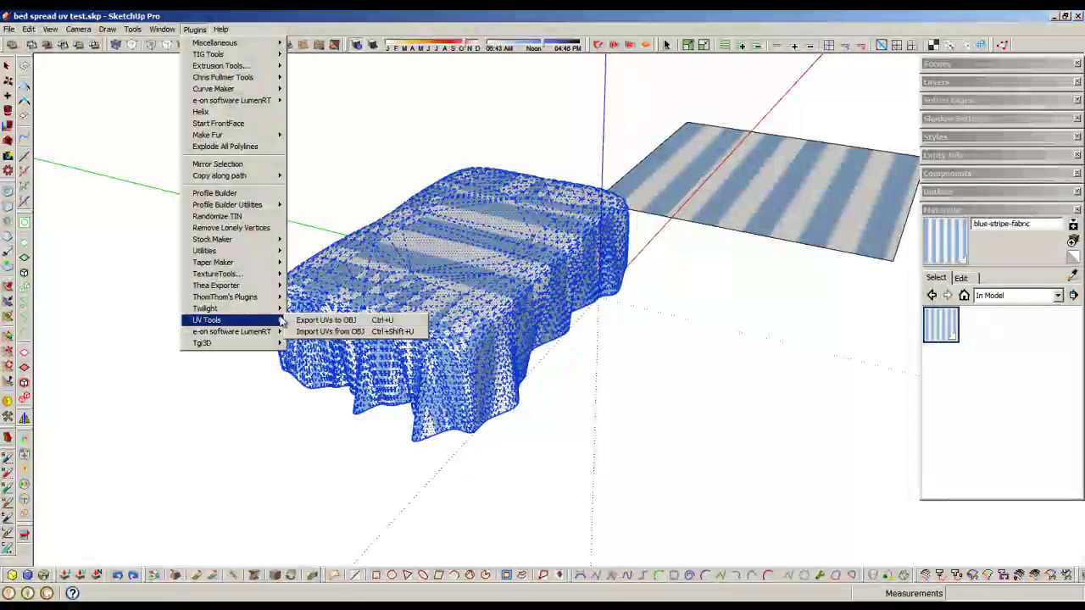
# Step: Load su_uv_bridge.obj into UVLayout as a Poly mesh with Weld UVs and Clean ticked
pyautogui.click(323, 399)
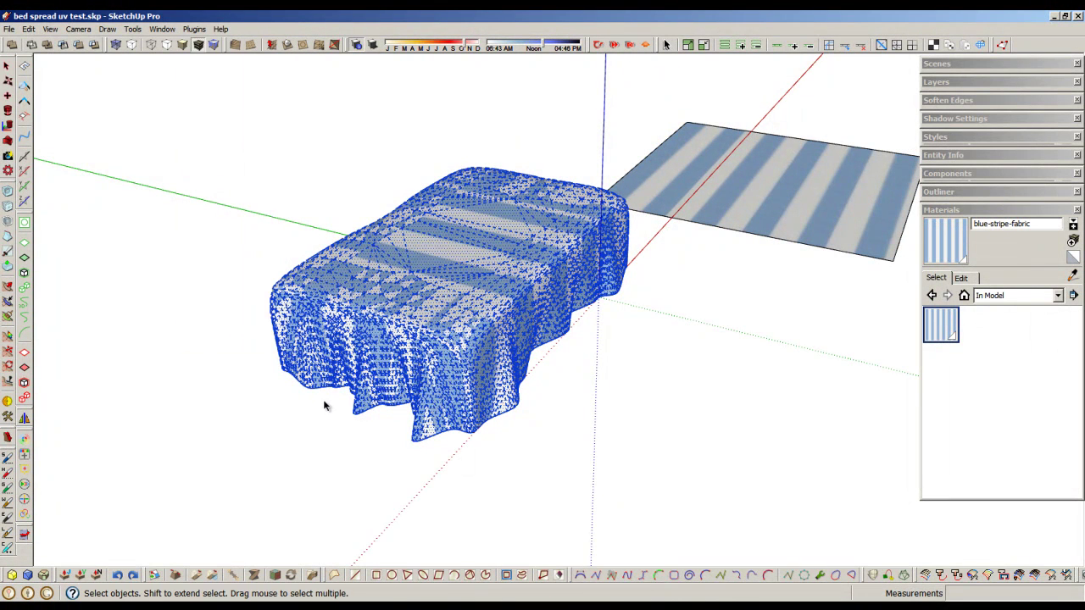
pyautogui.click(323, 399)
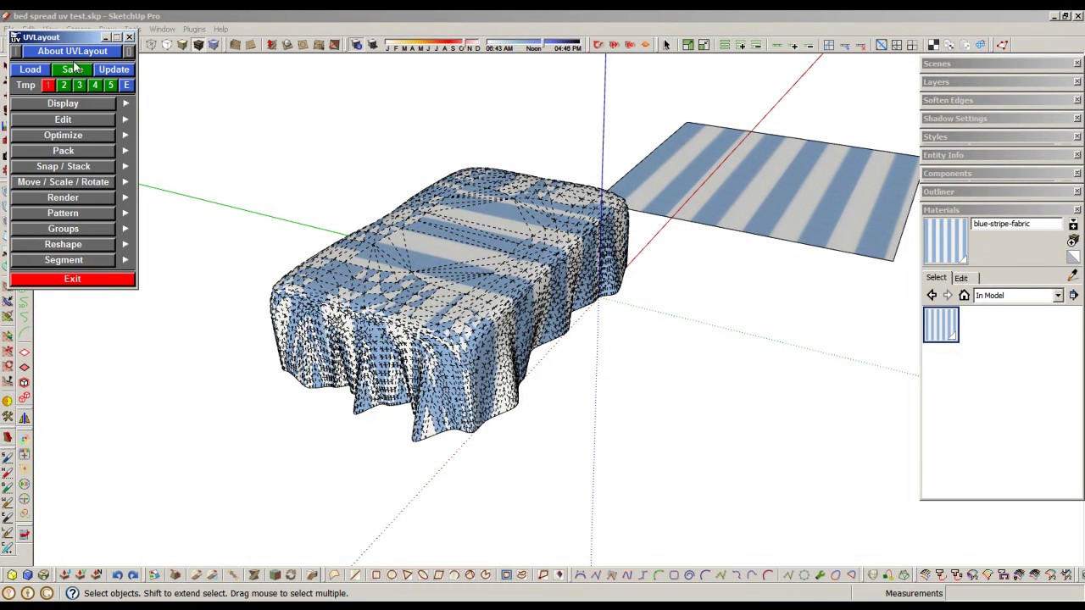
pyautogui.moveTo(54, 42); pyautogui.dragTo(58, 50)
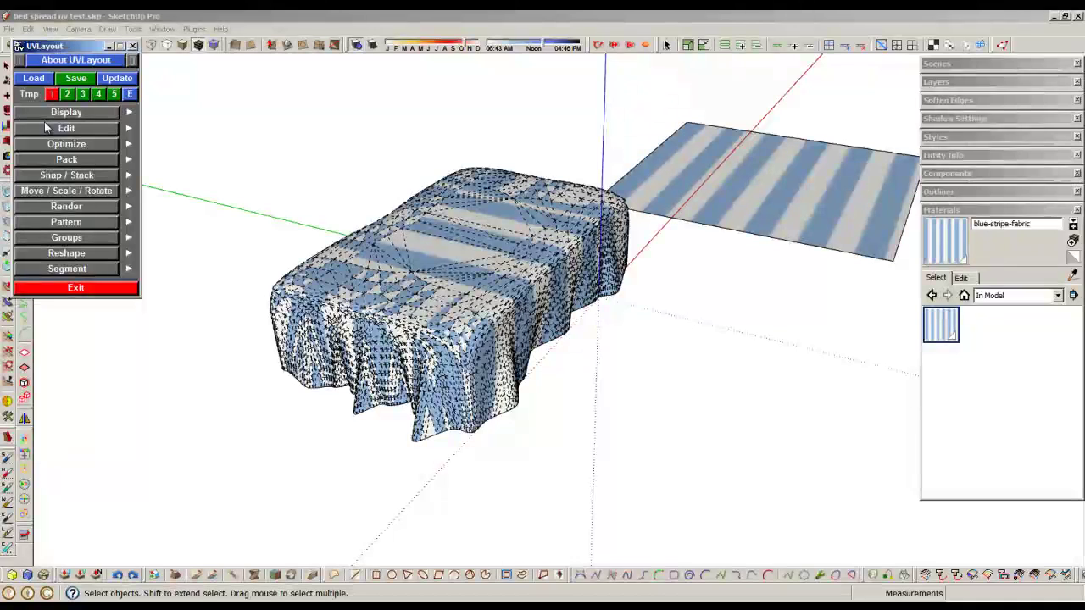
pyautogui.click(36, 79)
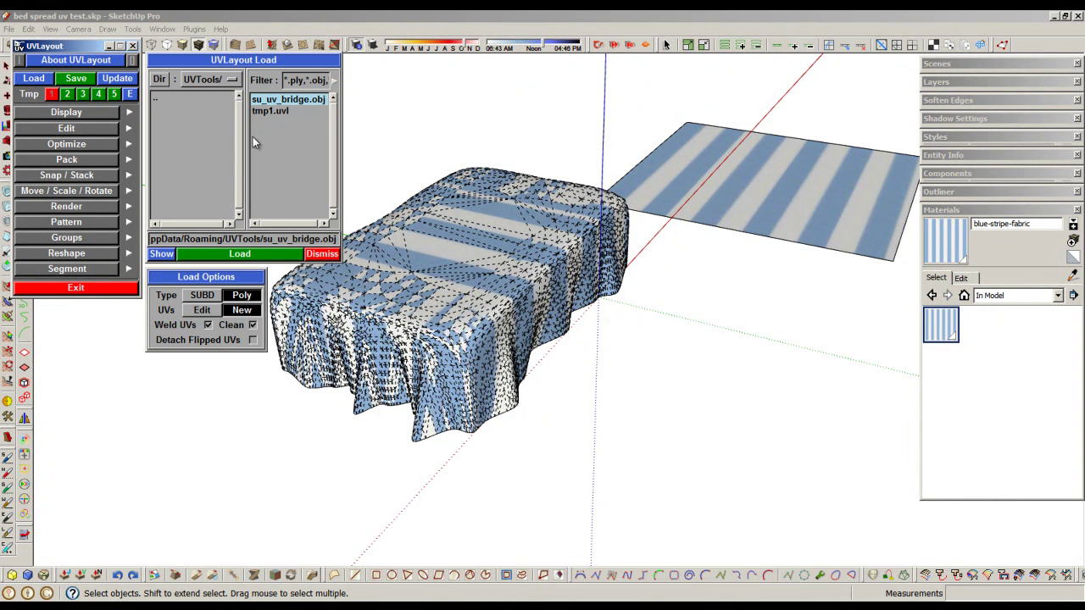
pyautogui.click(244, 241)
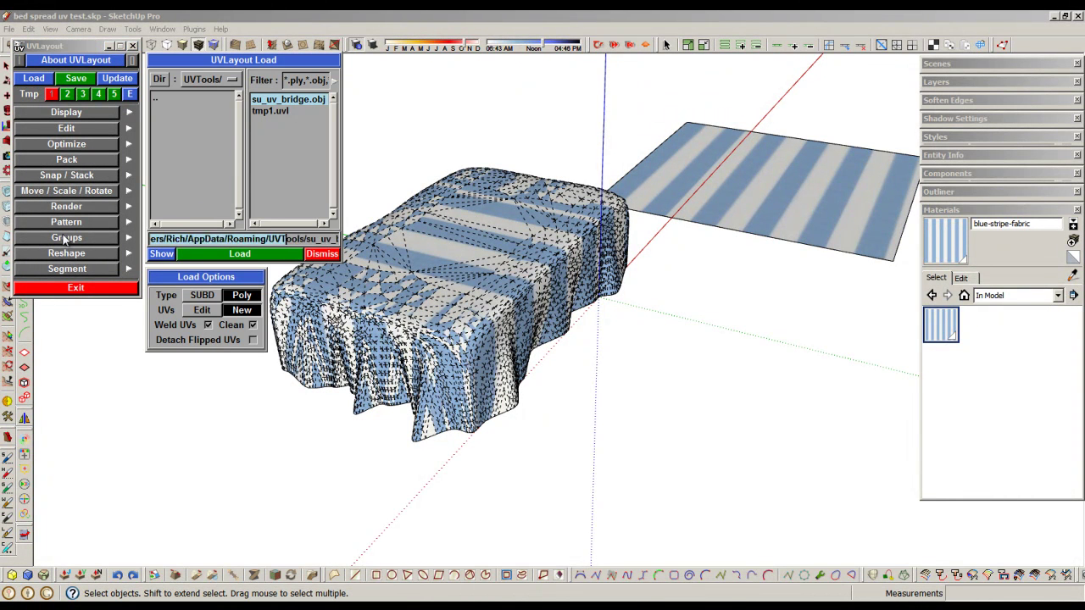
pyautogui.moveTo(228, 244); pyautogui.dragTo(407, 249)
pyautogui.click(208, 326)
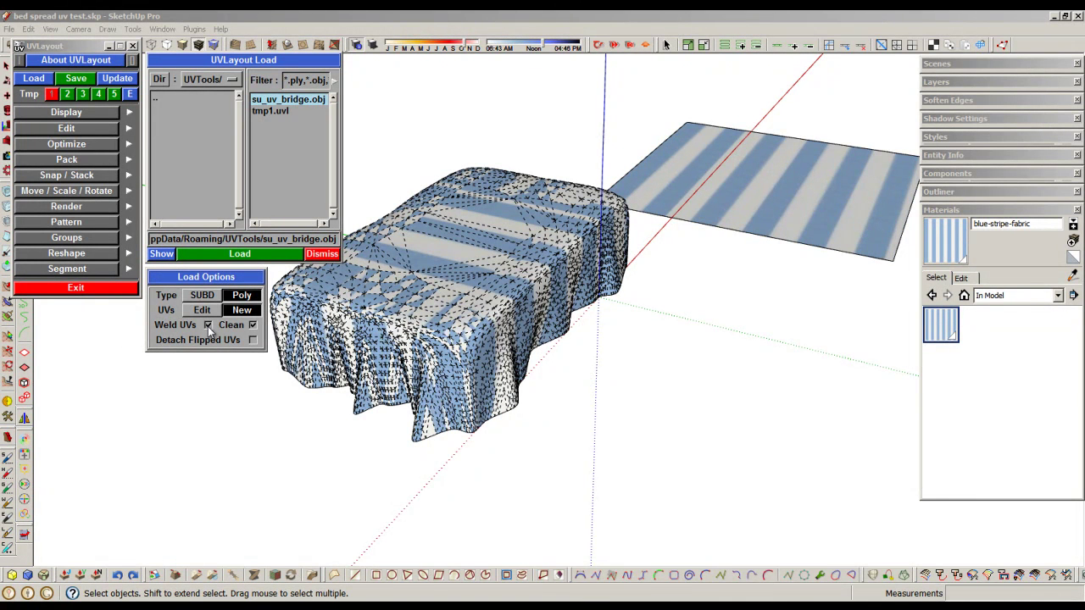
pyautogui.click(208, 327)
pyautogui.click(252, 325)
pyautogui.click(267, 103)
pyautogui.click(253, 256)
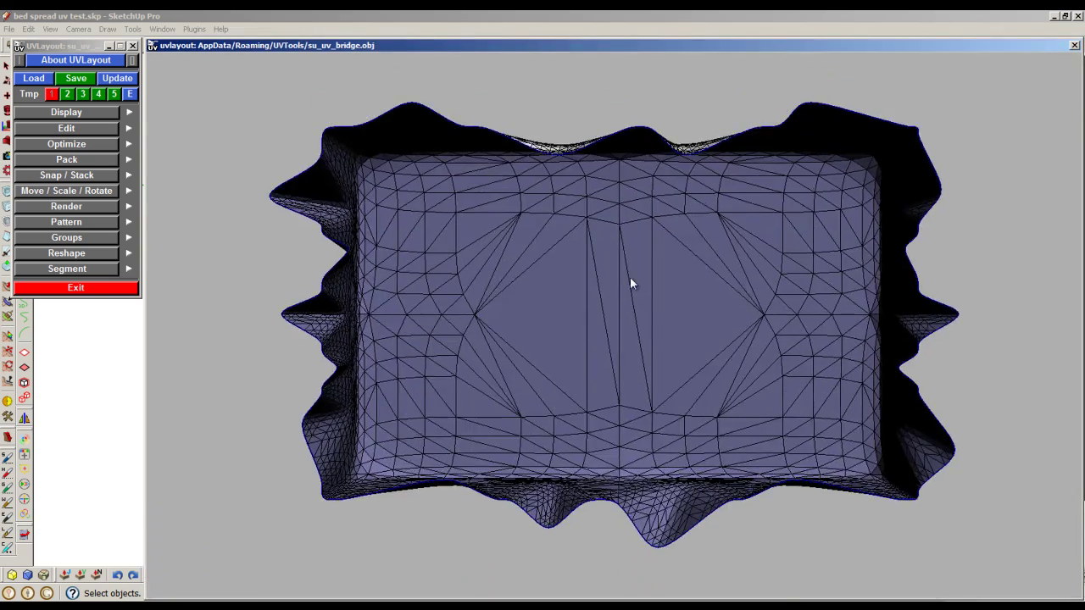
pyautogui.moveTo(632, 283); pyautogui.dragTo(588, 354)
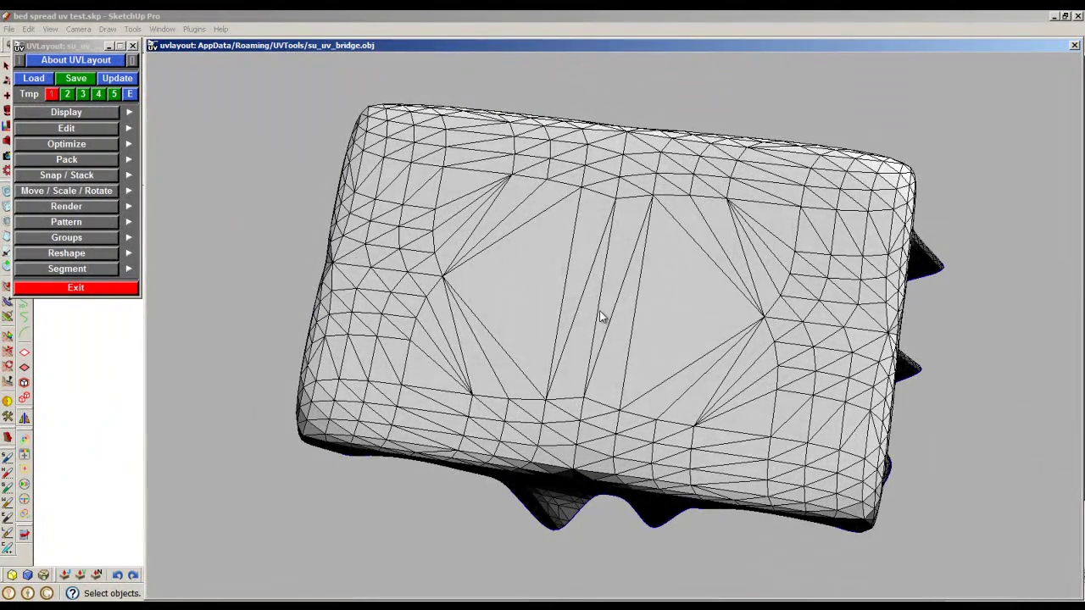
pyautogui.press('c')
pyautogui.moveTo(612, 259); pyautogui.dragTo(590, 344)
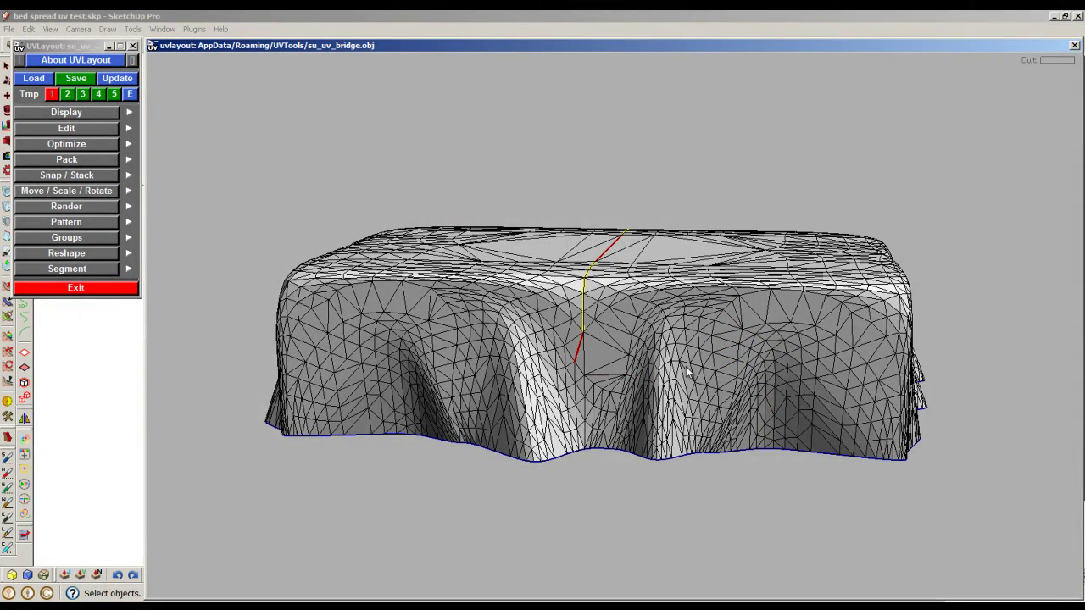
pyautogui.moveTo(738, 318); pyautogui.dragTo(709, 319)
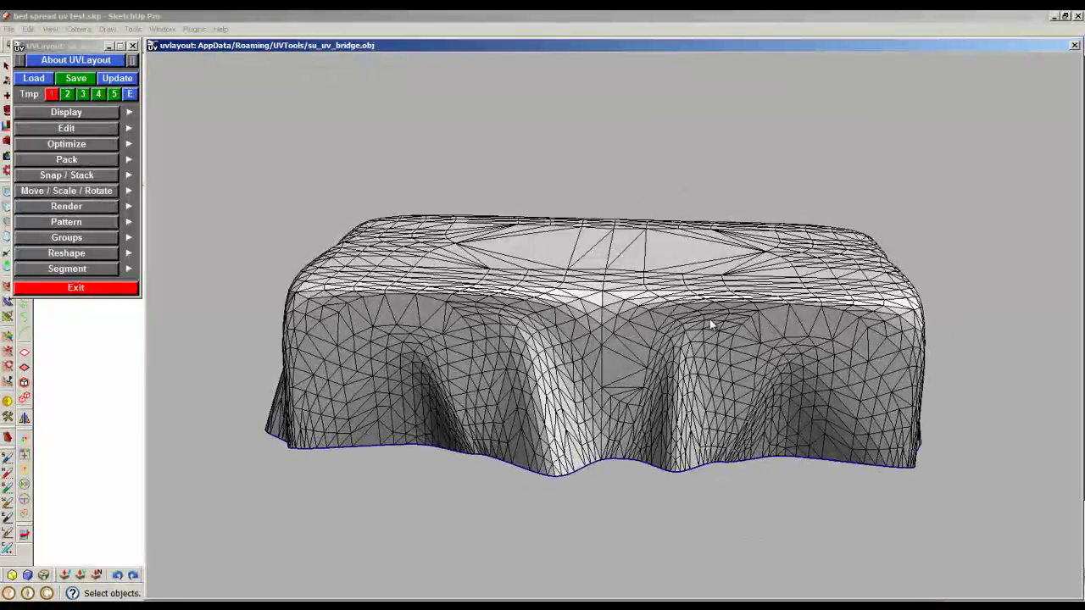
pyautogui.press('d')
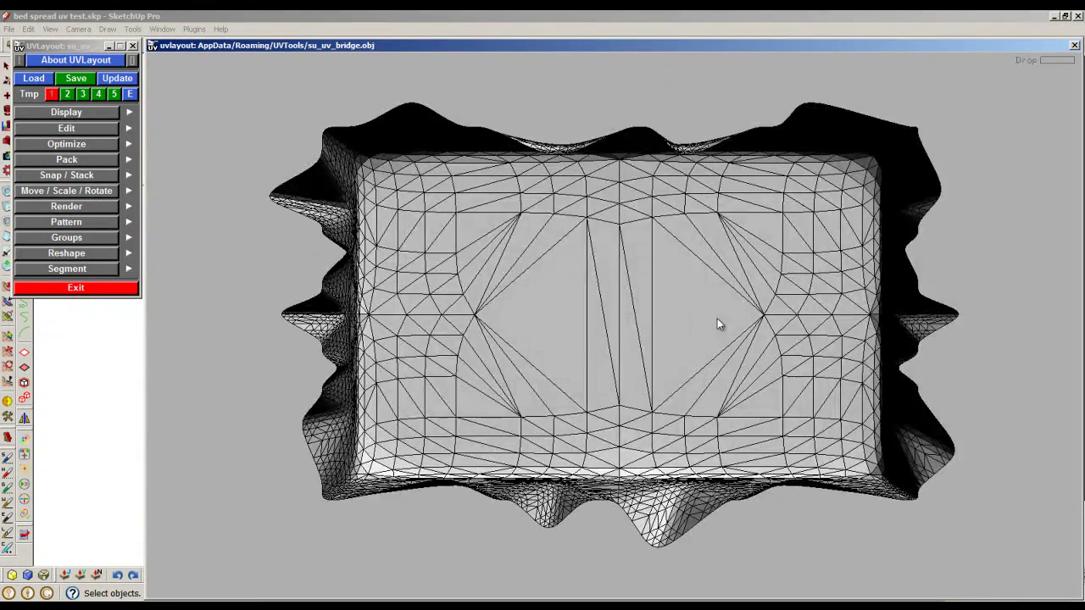
pyautogui.moveTo(749, 325); pyautogui.dragTo(639, 314)
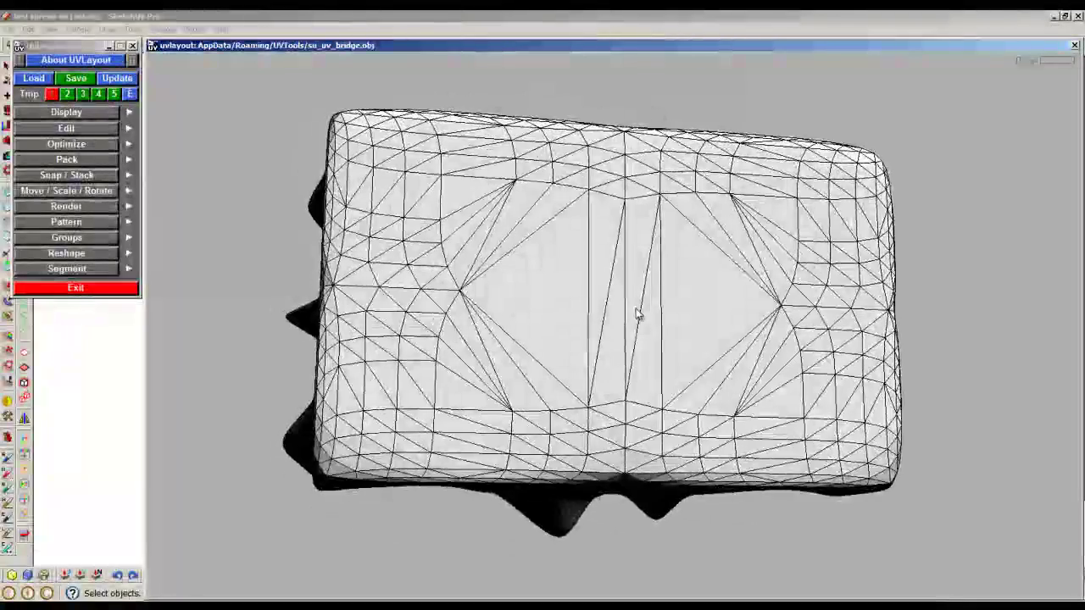
# Step: Zoom the view and pick the whole bedspread shell so it turns green
pyautogui.scroll(-10, 637, 314)
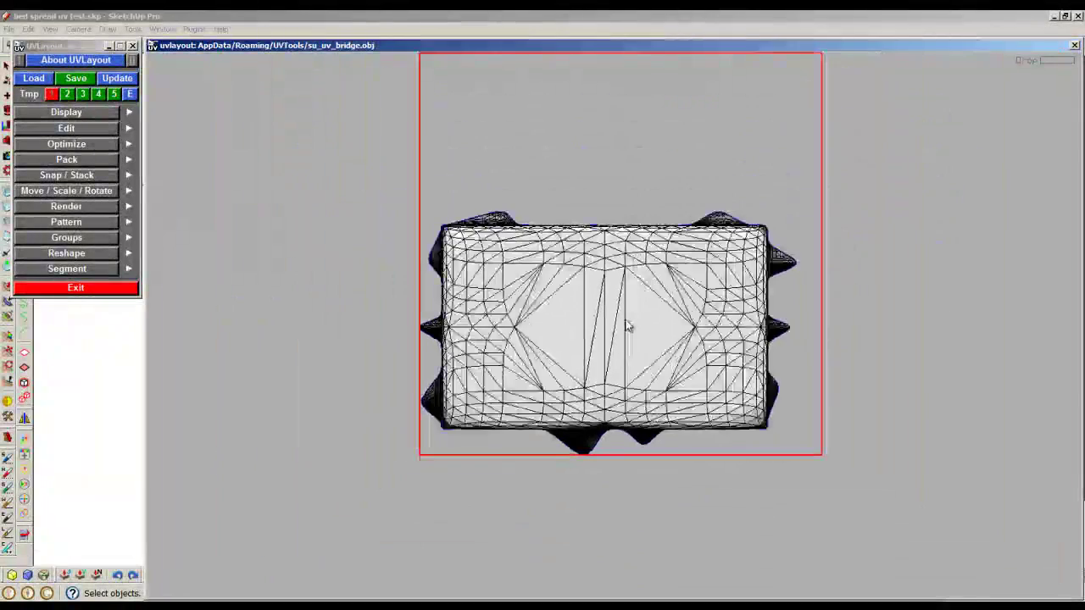
pyautogui.scroll(-2, 627, 325)
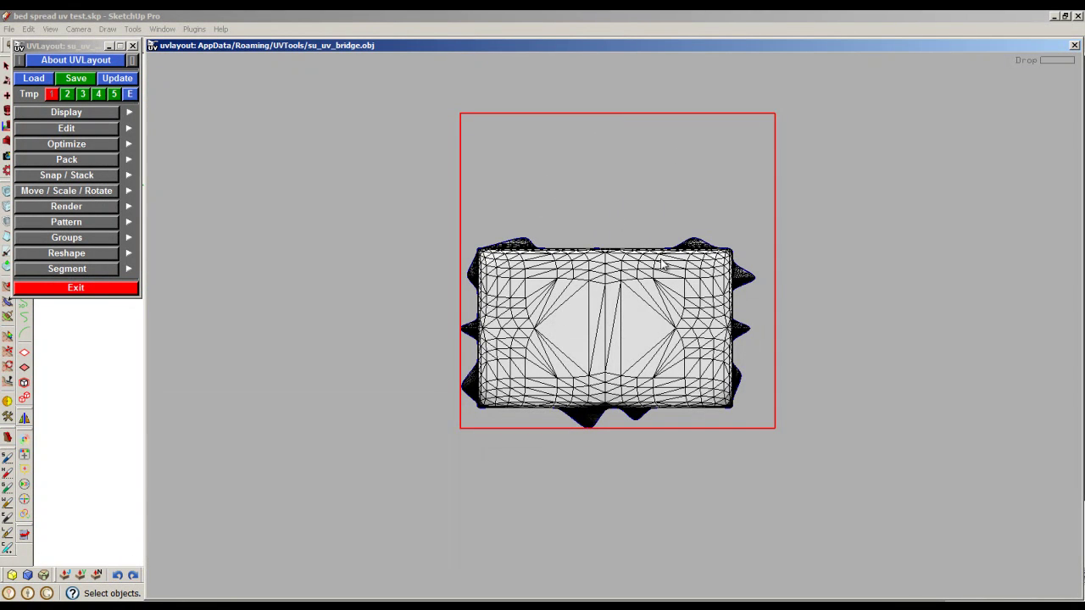
pyautogui.scroll(2, 669, 317)
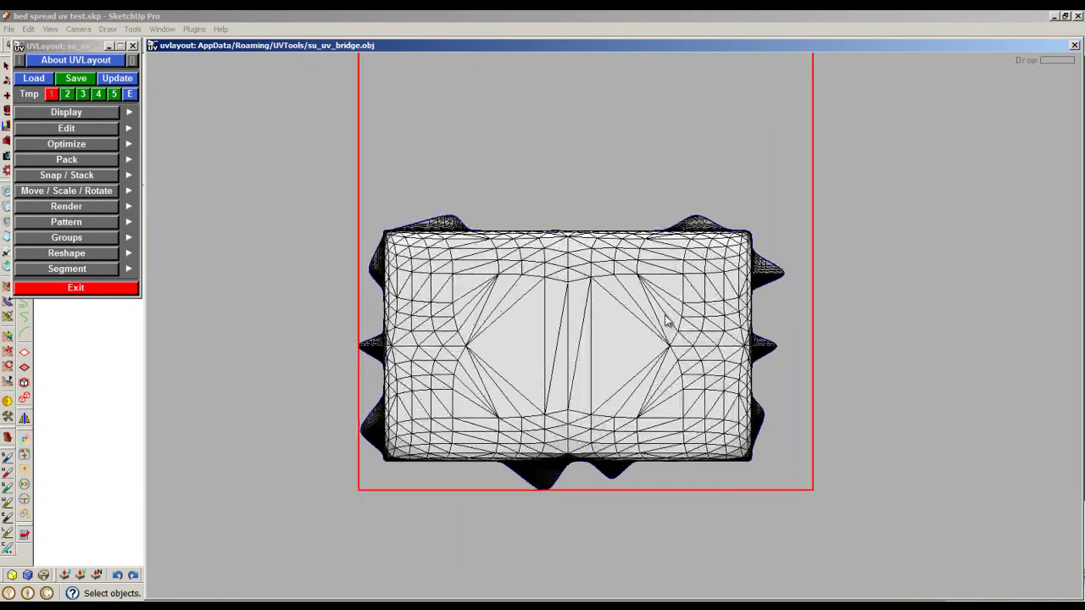
pyautogui.click(583, 300)
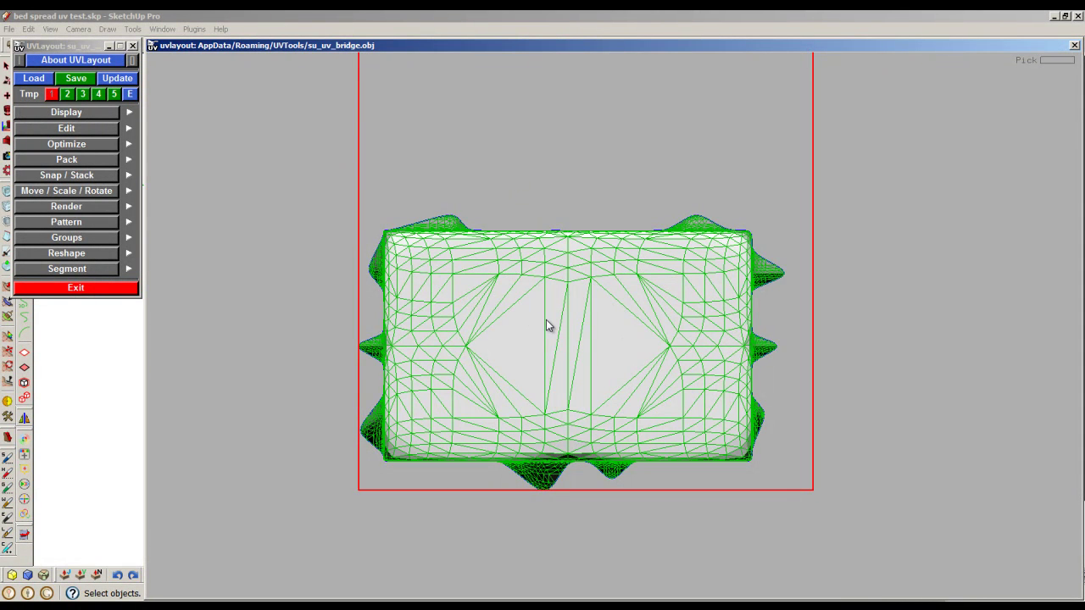
# Step: Flatten the selected bedspread shell with F until it settles into an oval layout
pyautogui.press('f')
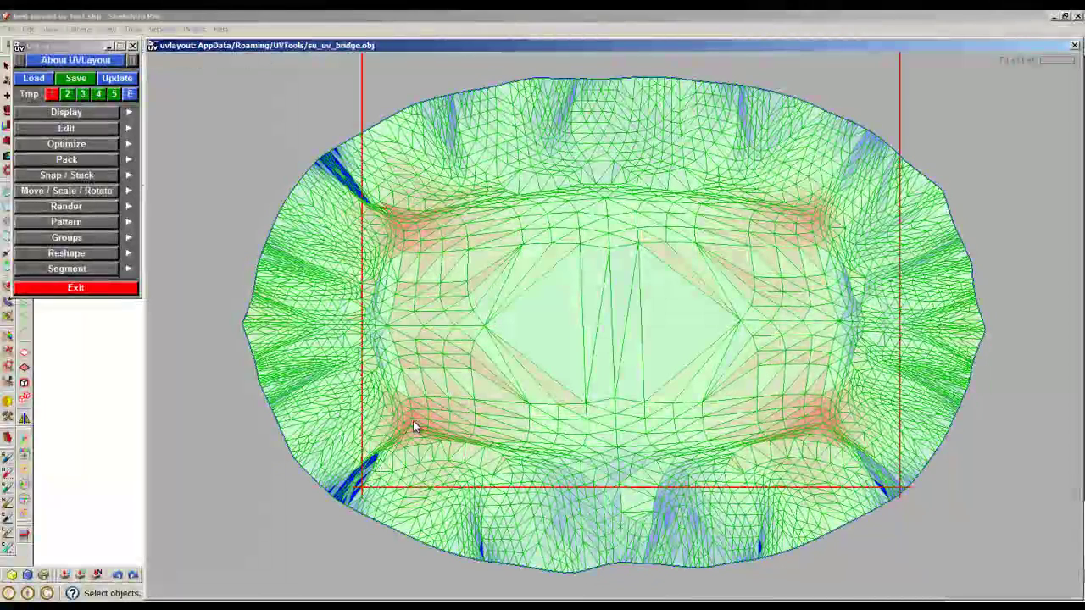
# Step: Zoom out and recentre the flattened layout, then stop the relax
pyautogui.moveTo(409, 419); pyautogui.dragTo(682, 295, button='right')
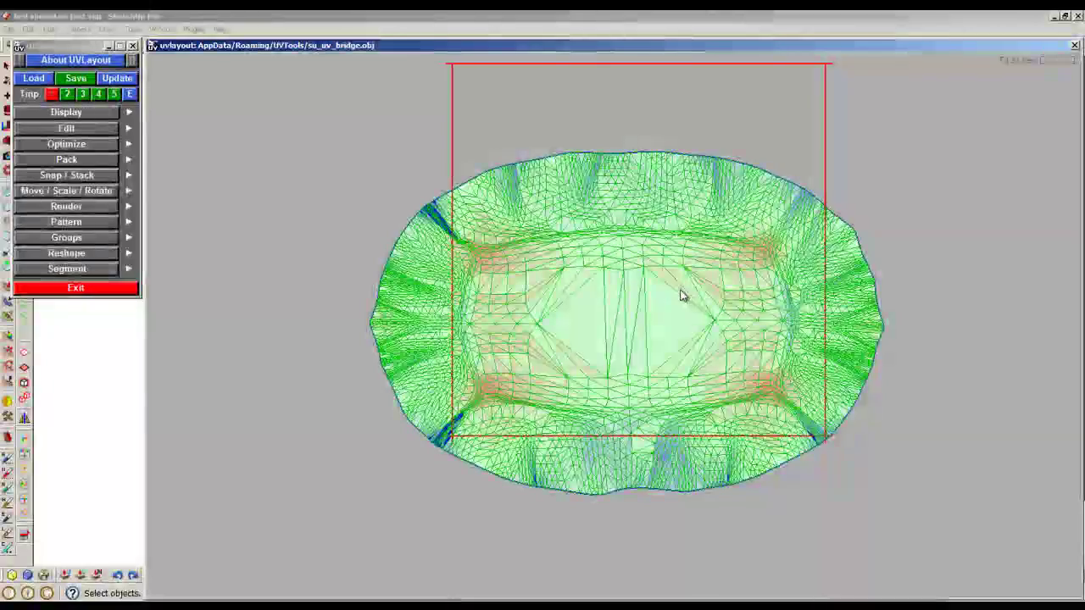
pyautogui.moveTo(682, 295)
pyautogui.mouseDown(button='middle')
pyautogui.moveTo(532, 334)
pyautogui.moveTo(593, 314)
pyautogui.mouseUp(button='middle')
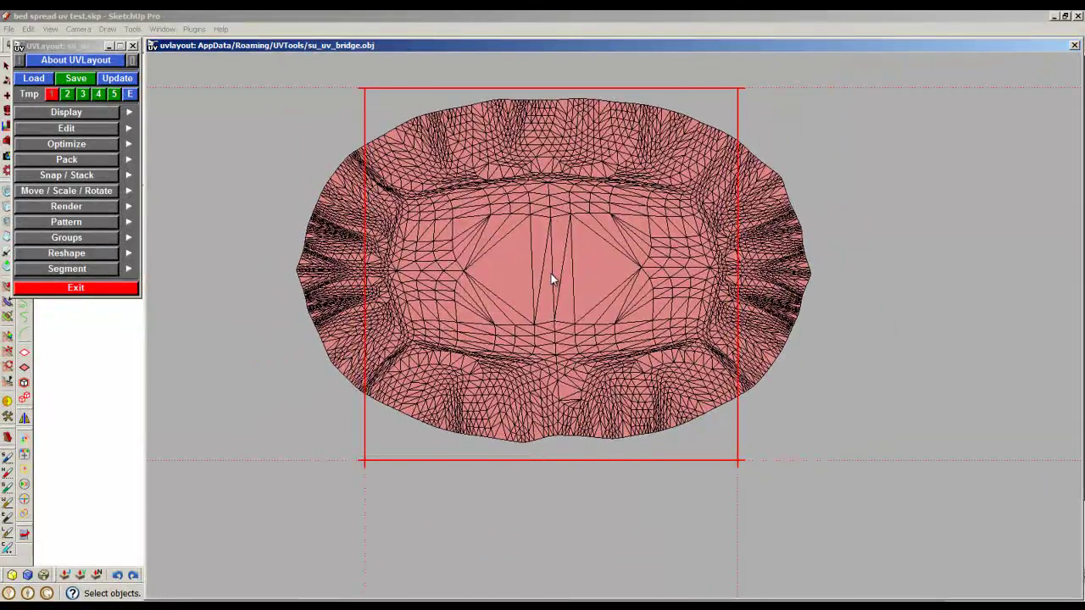
pyautogui.press('space')
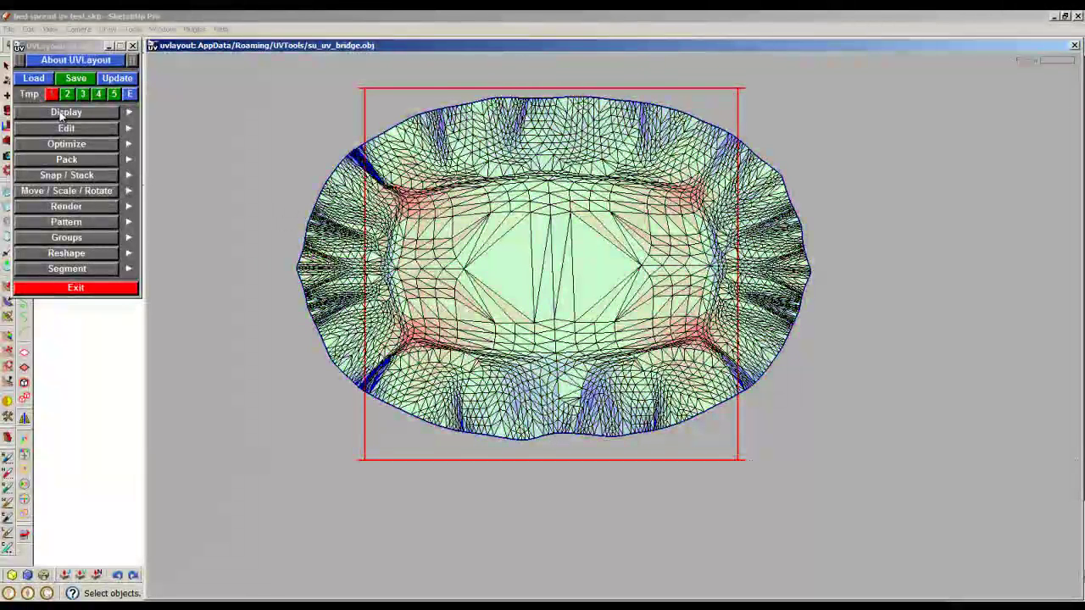
# Step: Switch the Display to 3D and orbit the stretch-shaded bedspread
pyautogui.click(67, 112)
pyautogui.click(119, 190)
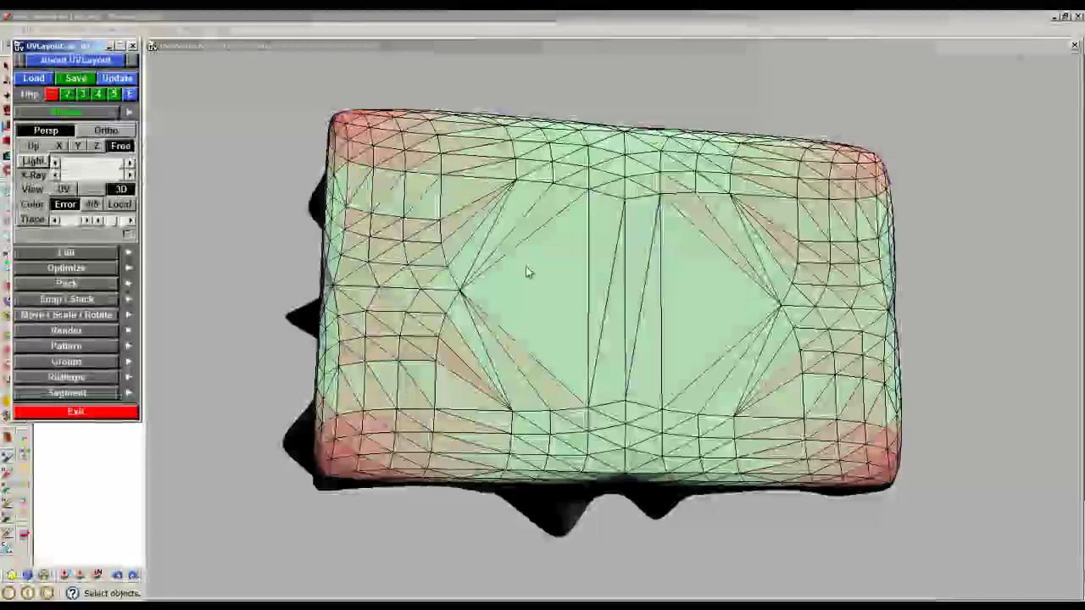
pyautogui.moveTo(702, 327); pyautogui.dragTo(475, 318, button='middle')
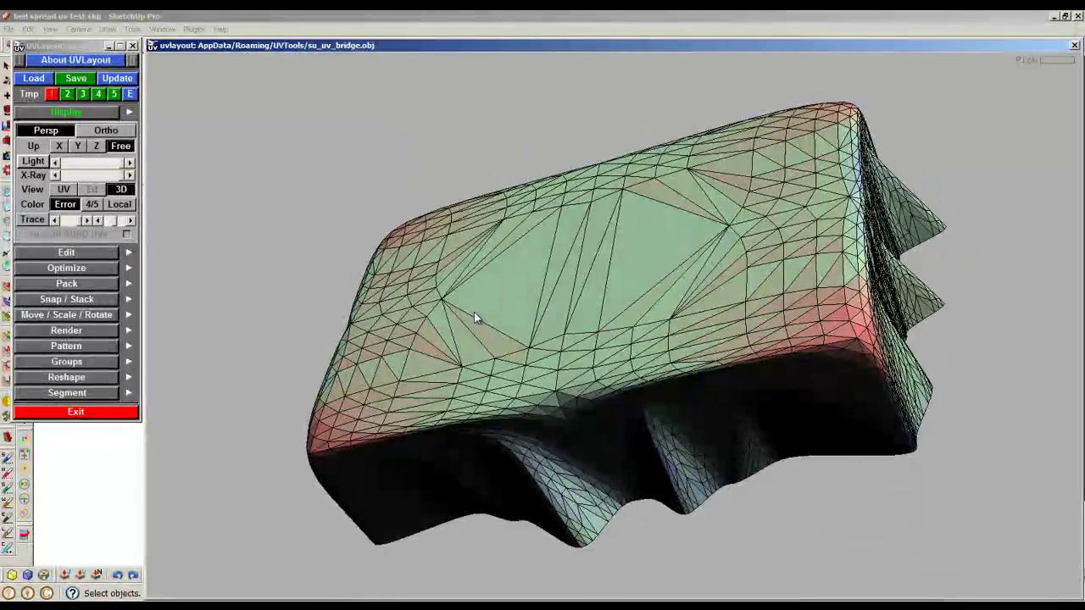
# Step: Apply the checker texture and orbit around the bedspread's draped sides to inspect distortion
pyautogui.press('t')
pyautogui.moveTo(658, 356); pyautogui.dragTo(634, 345, button='middle')
pyautogui.moveTo(791, 286); pyautogui.dragTo(604, 235, button='middle')
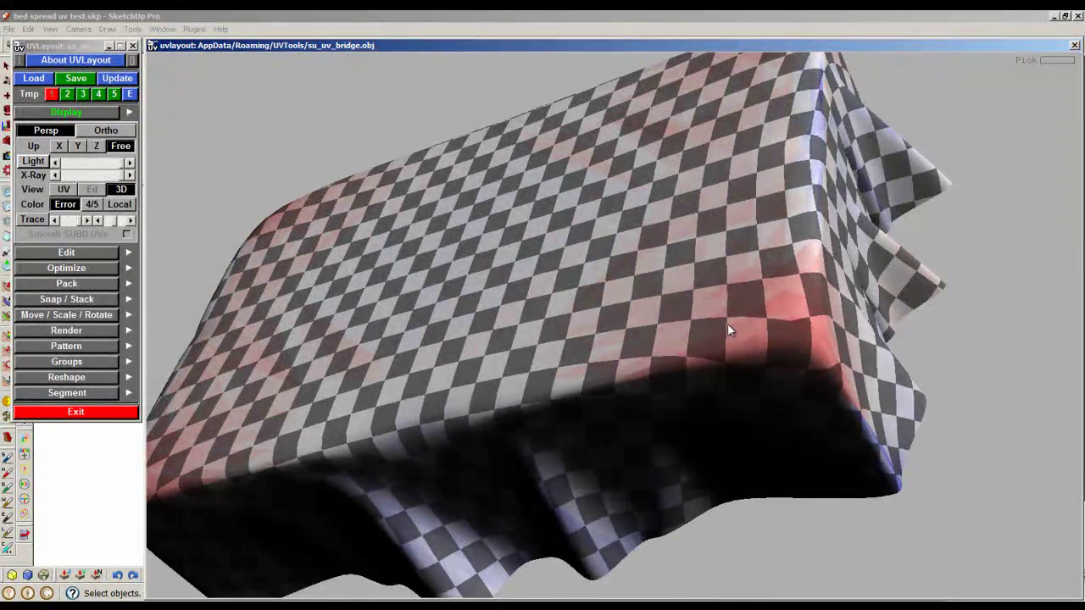
pyautogui.scroll(4, 794, 356)
pyautogui.moveTo(788, 351); pyautogui.dragTo(779, 277, button='middle')
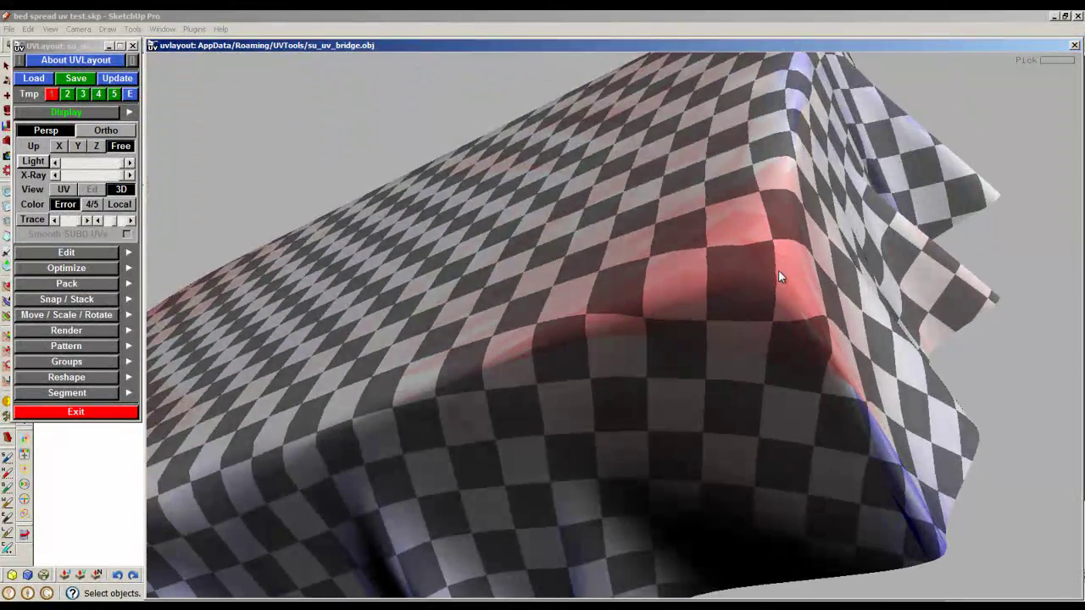
pyautogui.moveTo(737, 243); pyautogui.dragTo(795, 371, button='middle')
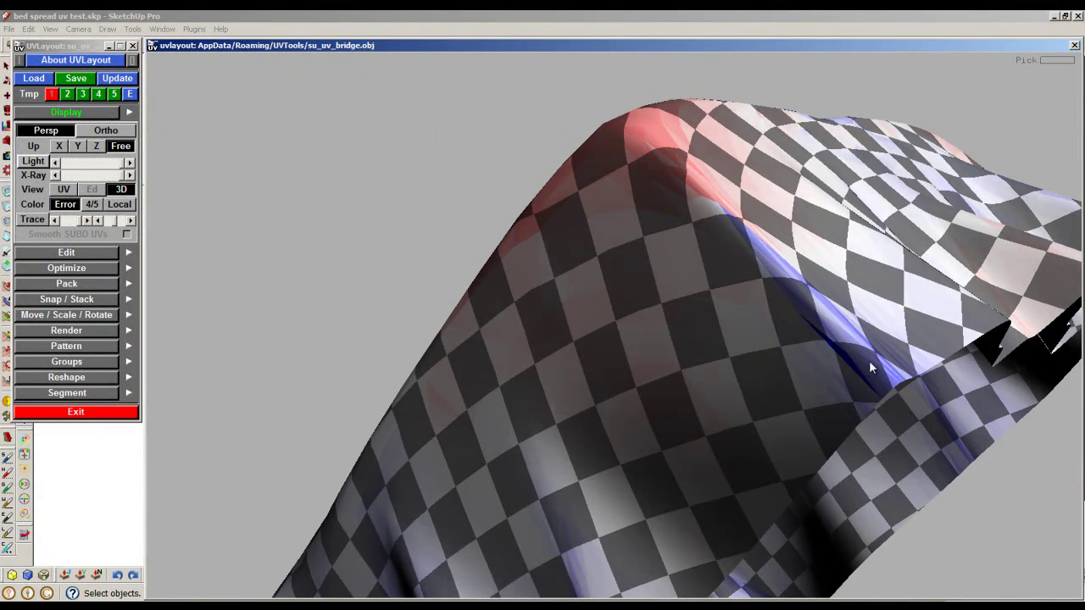
pyautogui.moveTo(812, 317); pyautogui.dragTo(475, 296, button='middle')
# Step: Return to the UV view and run the optimizer for 1 minute, then stop it
pyautogui.press('u')
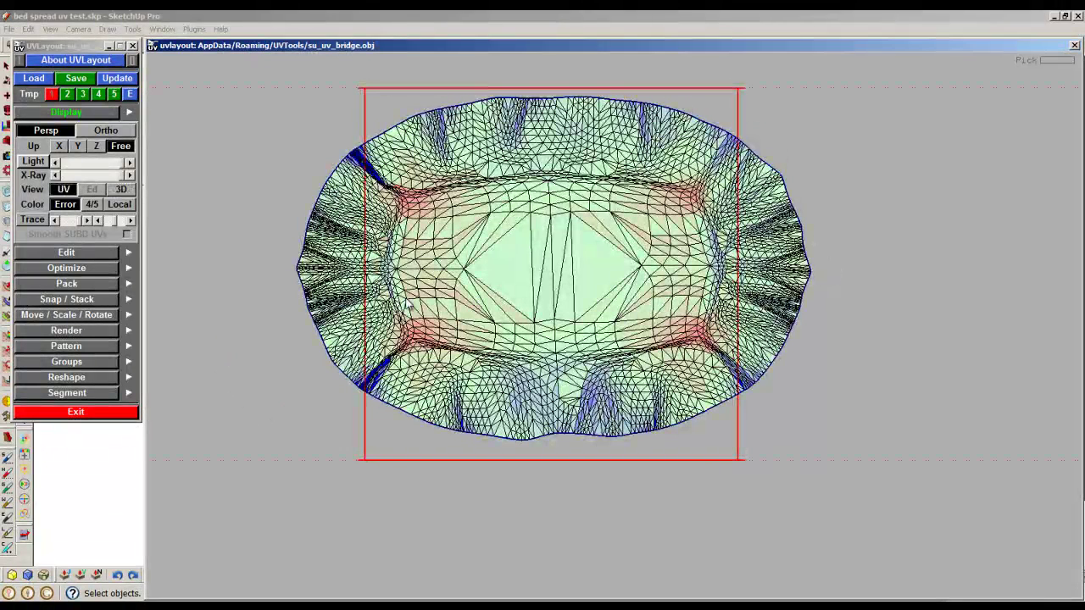
pyautogui.click(76, 111)
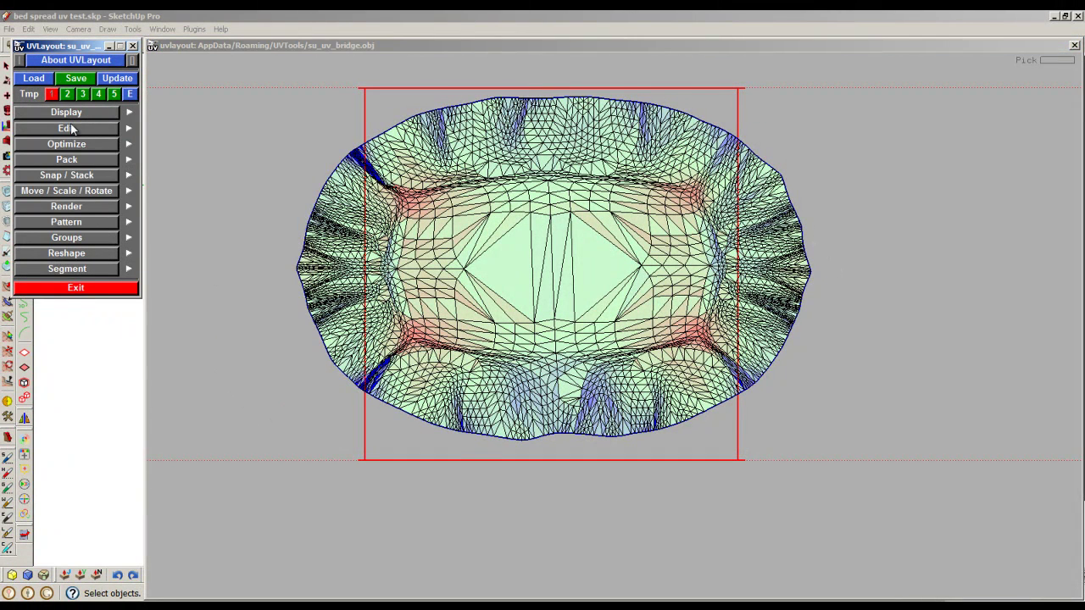
pyautogui.click(77, 146)
pyautogui.click(56, 172)
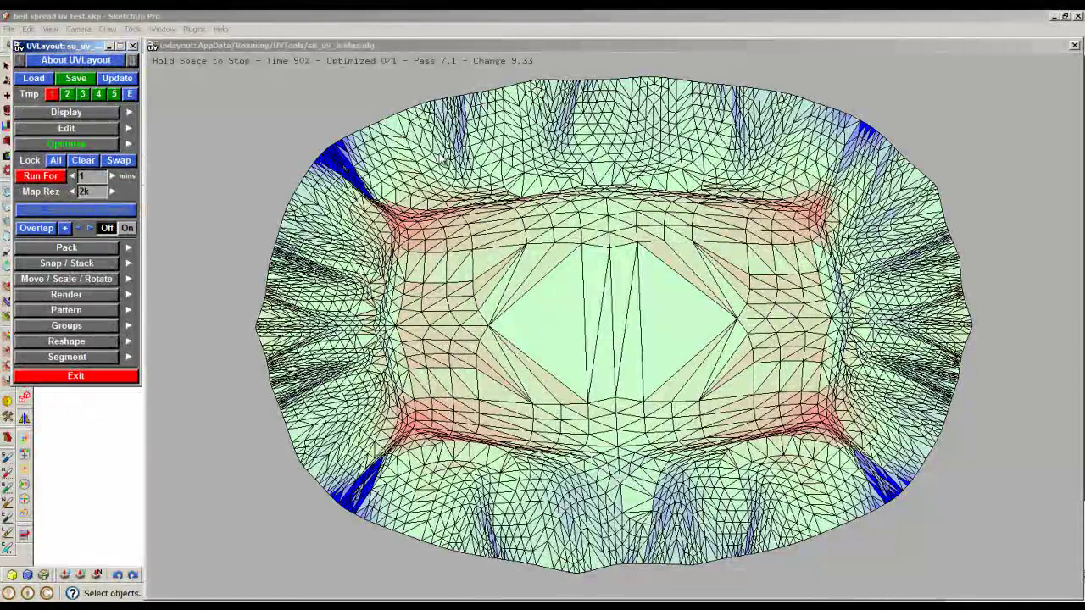
pyautogui.press('space')
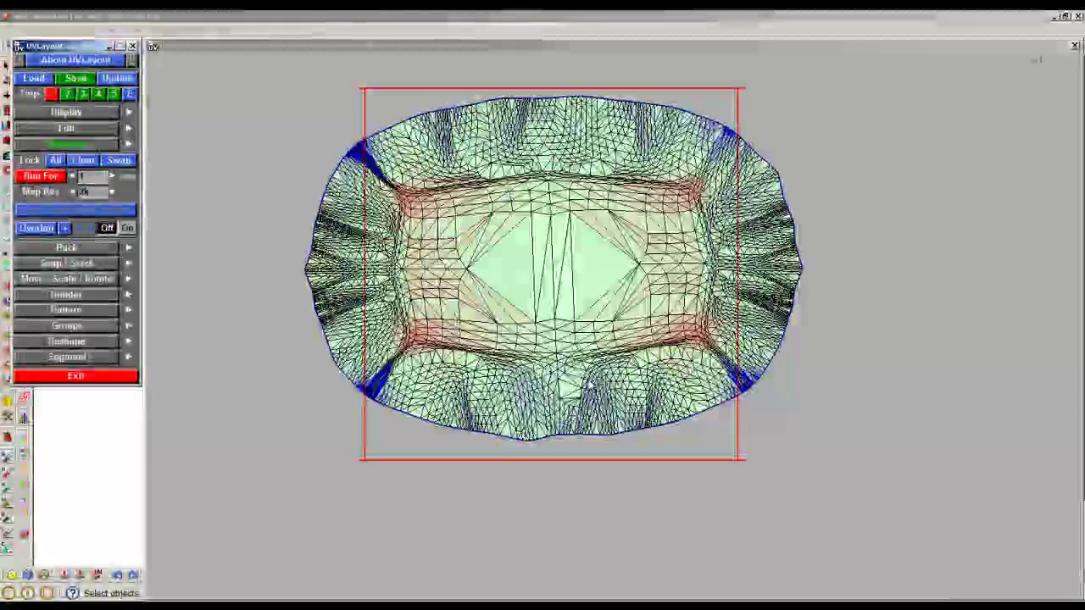
# Step: Rescale the bedspread UVs locally from the Move/Scale/Rotate options to even out stretch
pyautogui.moveTo(595, 407)
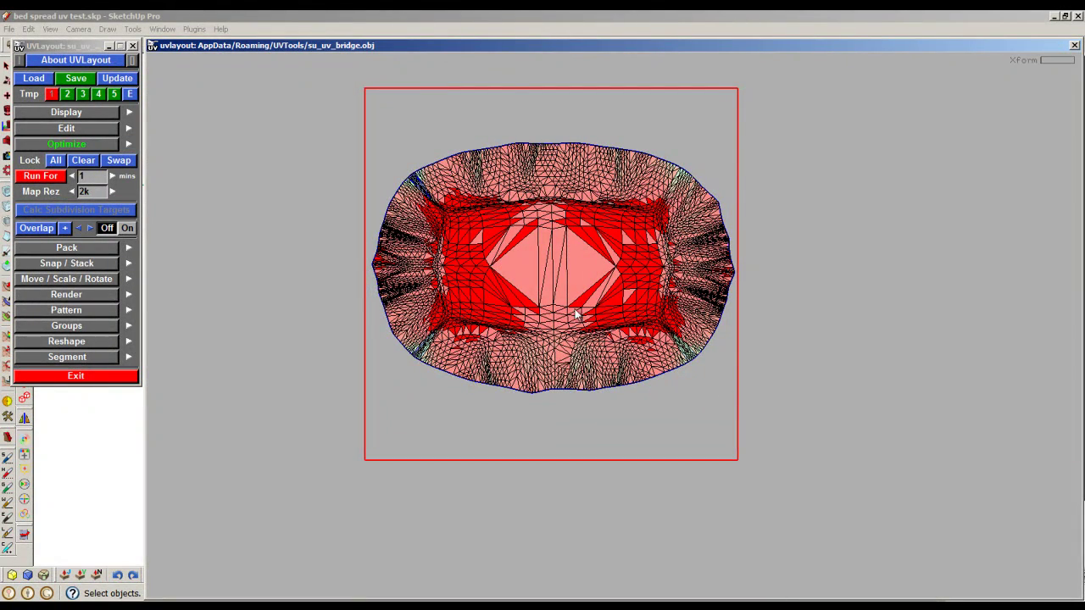
pyautogui.scroll(2, 703, 368)
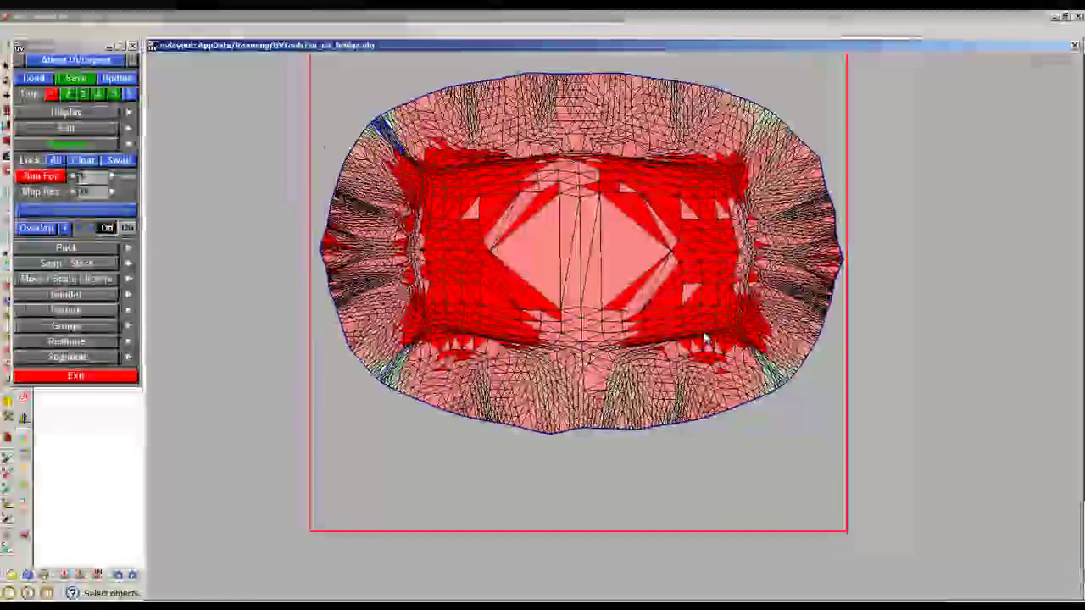
pyautogui.scroll(-1, 686, 348)
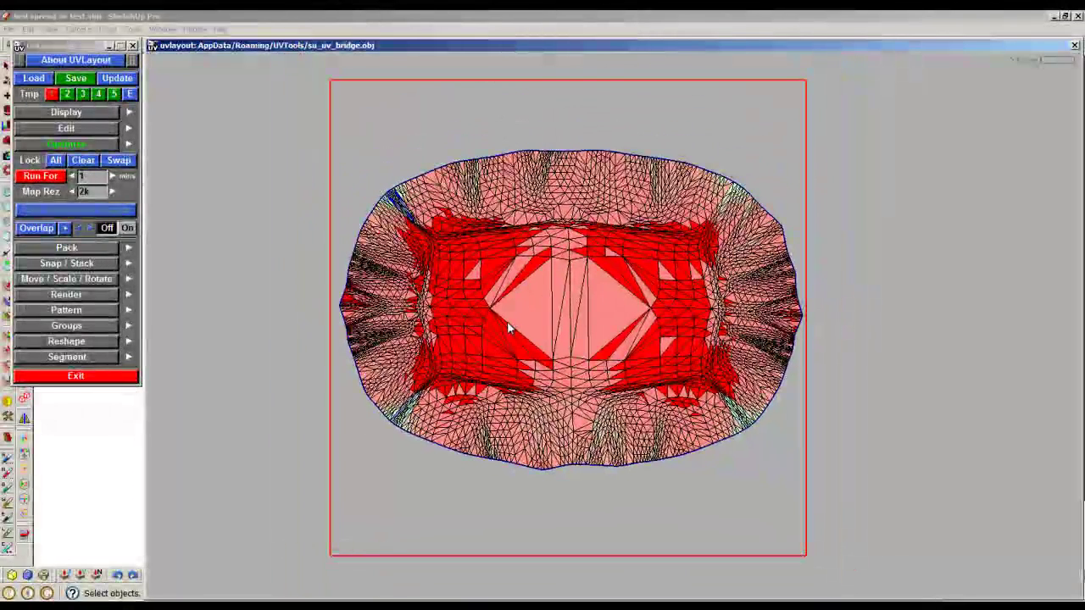
pyautogui.click(50, 280)
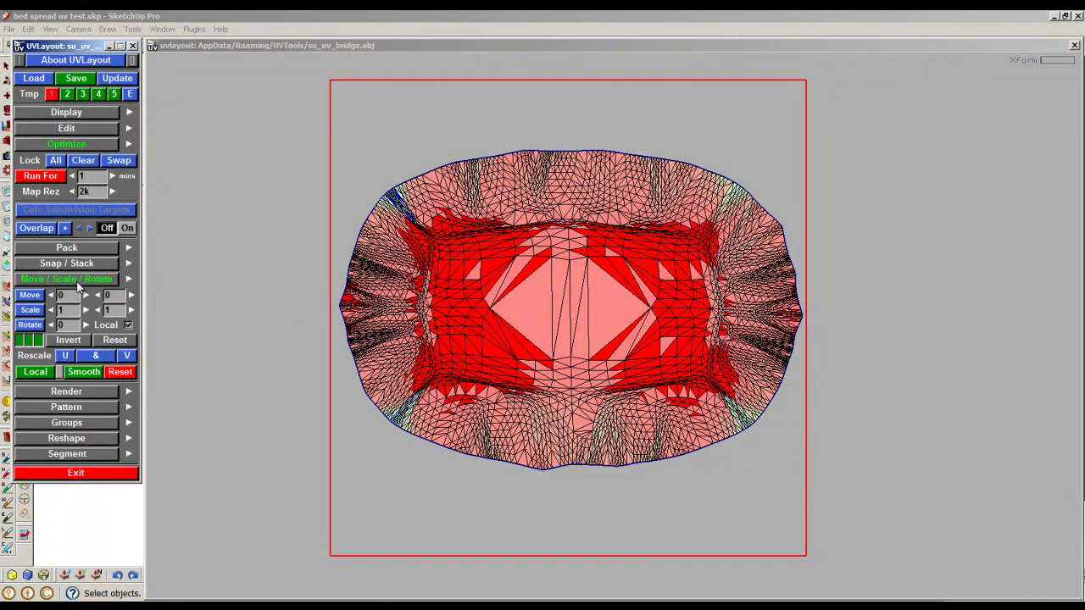
pyautogui.click(35, 373)
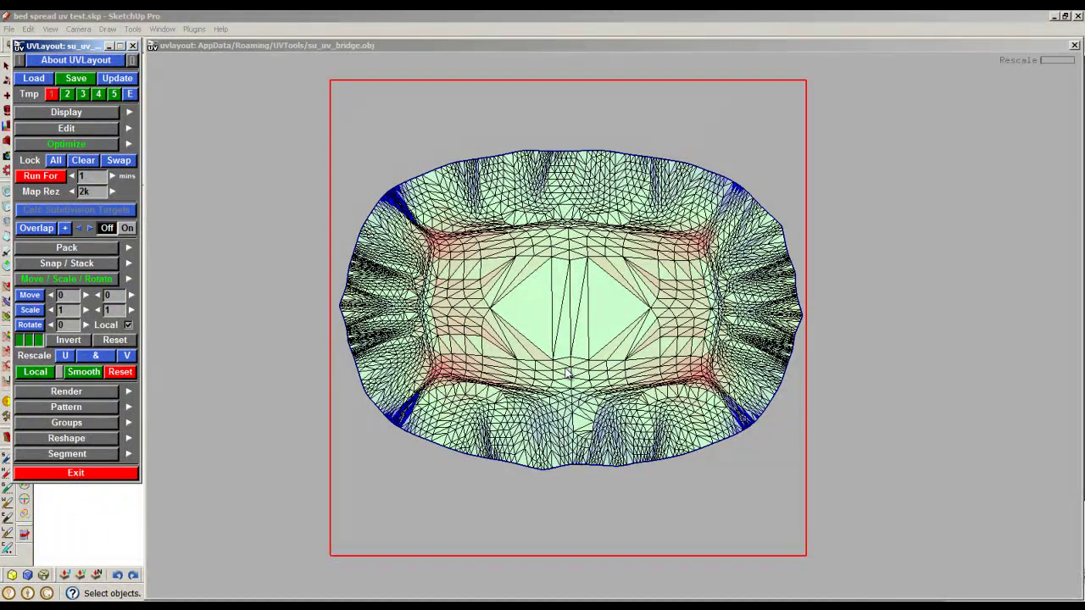
# Step: Save the optimized UV layout, close the dialog, and go to Plugins > UV Tools > Import UVs
pyautogui.click(78, 78)
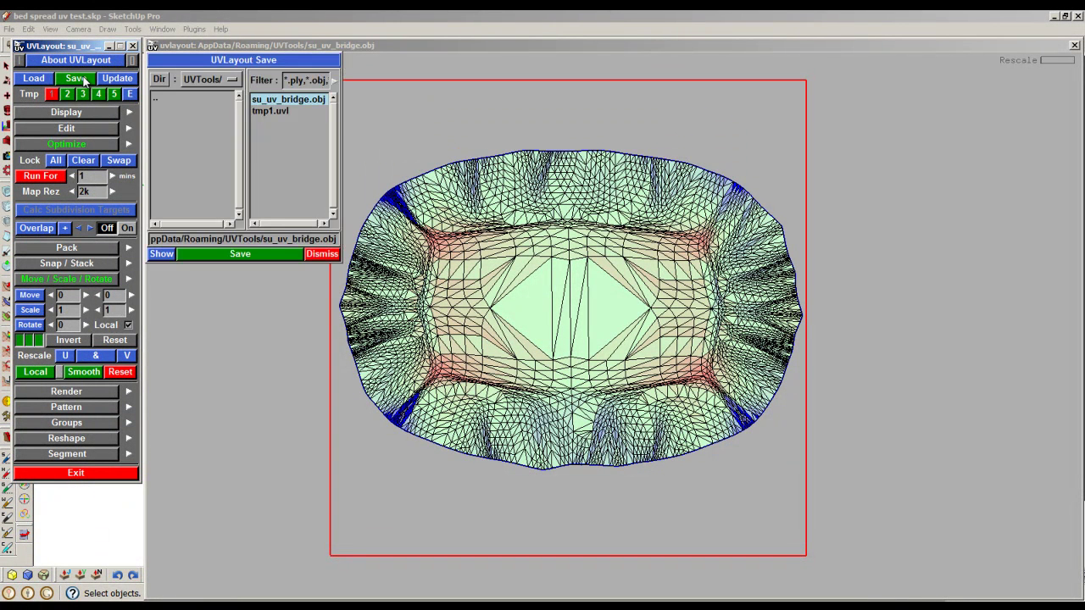
pyautogui.click(273, 258)
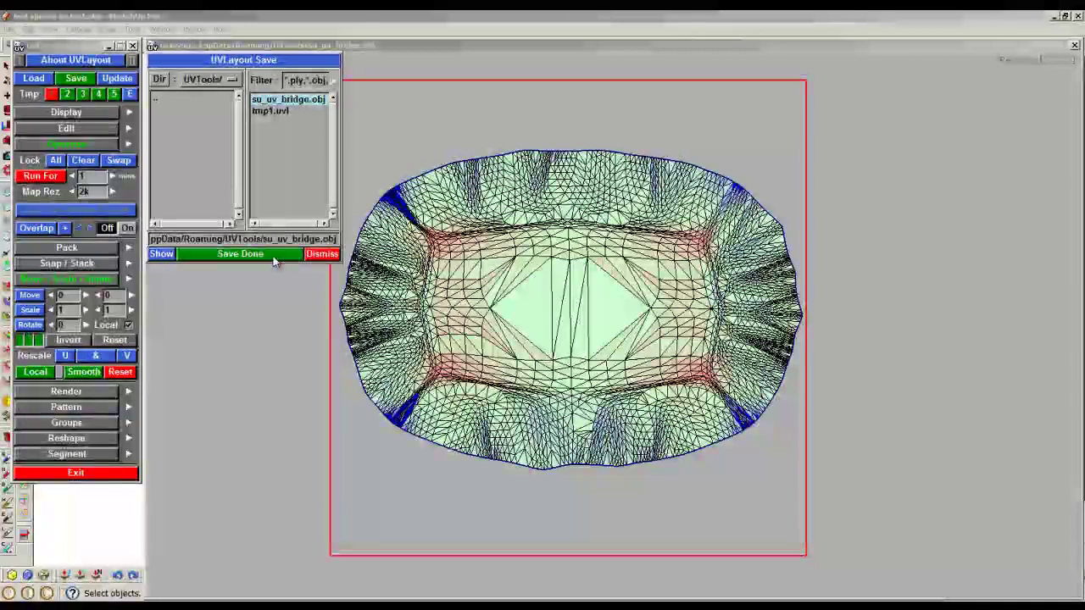
pyautogui.click(323, 254)
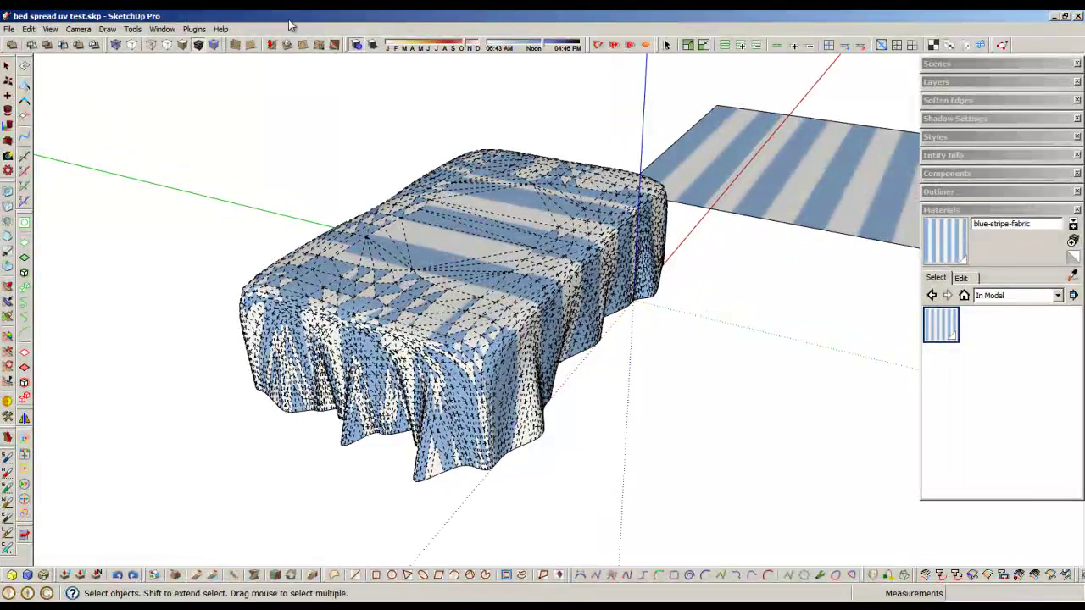
pyautogui.click(194, 28)
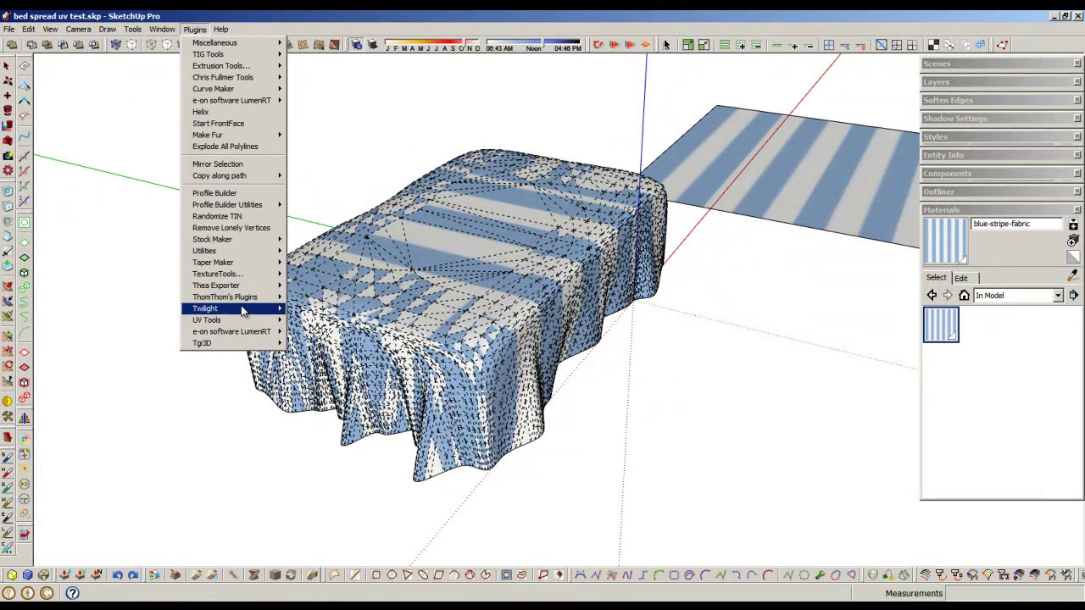
pyautogui.moveTo(257, 323)
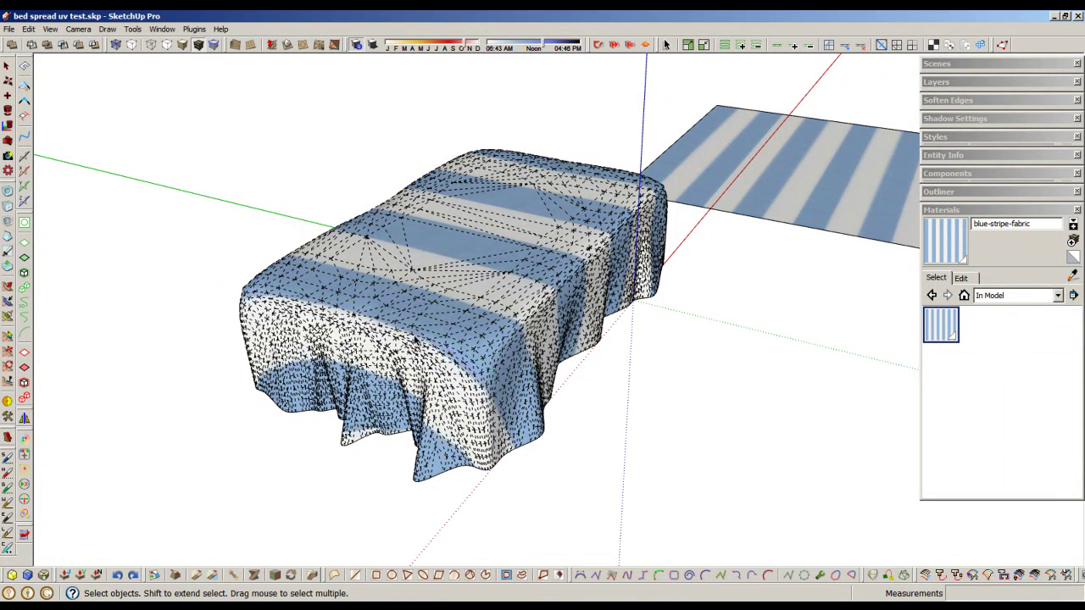
# Step: Safeguard the bedspread's texture map with Tgi3D, then go to Tgi3D's Remove unnecessary edges
pyautogui.moveTo(291, 322)
pyautogui.mouseDown(button='middle')
pyautogui.moveTo(588, 310)
pyautogui.moveTo(792, 275)
pyautogui.moveTo(704, 285)
pyautogui.moveTo(201, 424)
pyautogui.moveTo(186, 395)
pyautogui.moveTo(249, 387)
pyautogui.moveTo(443, 322)
pyautogui.mouseUp(button='middle')
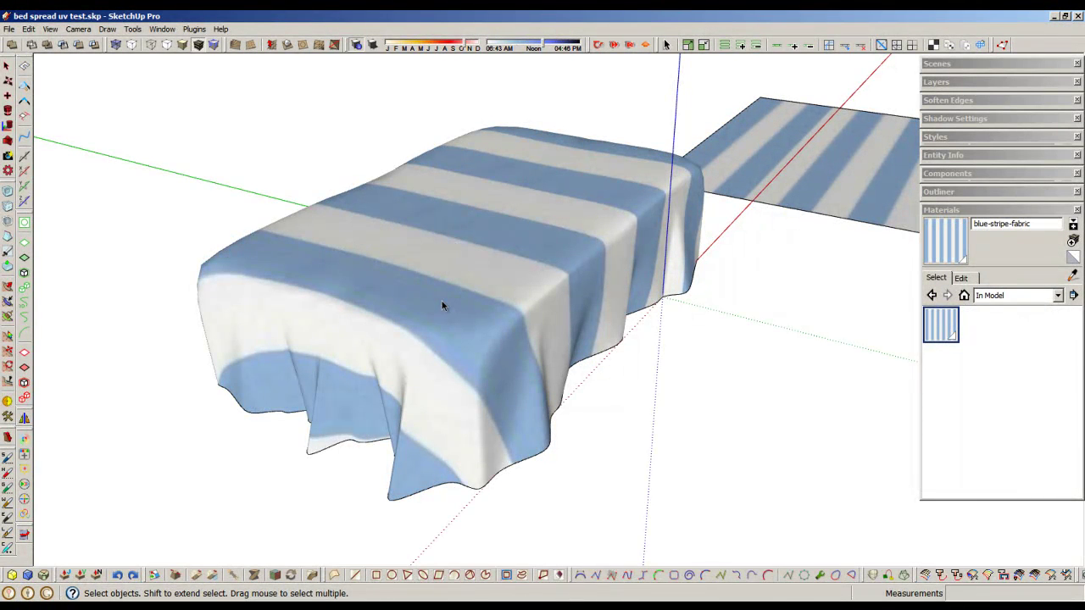
pyautogui.rightClick(441, 304)
pyautogui.moveTo(514, 579)
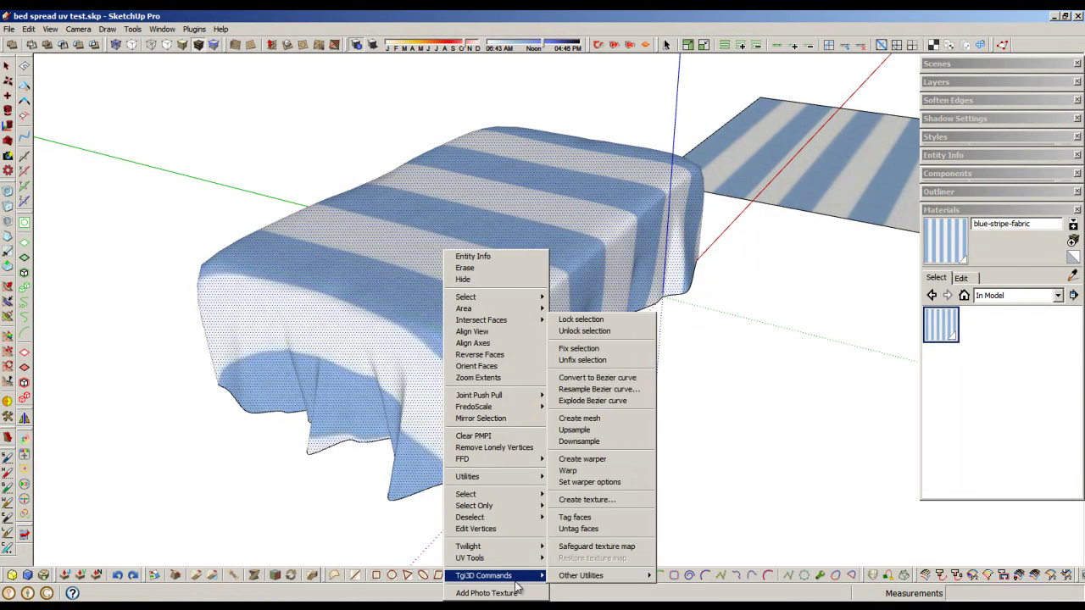
pyautogui.click(596, 547)
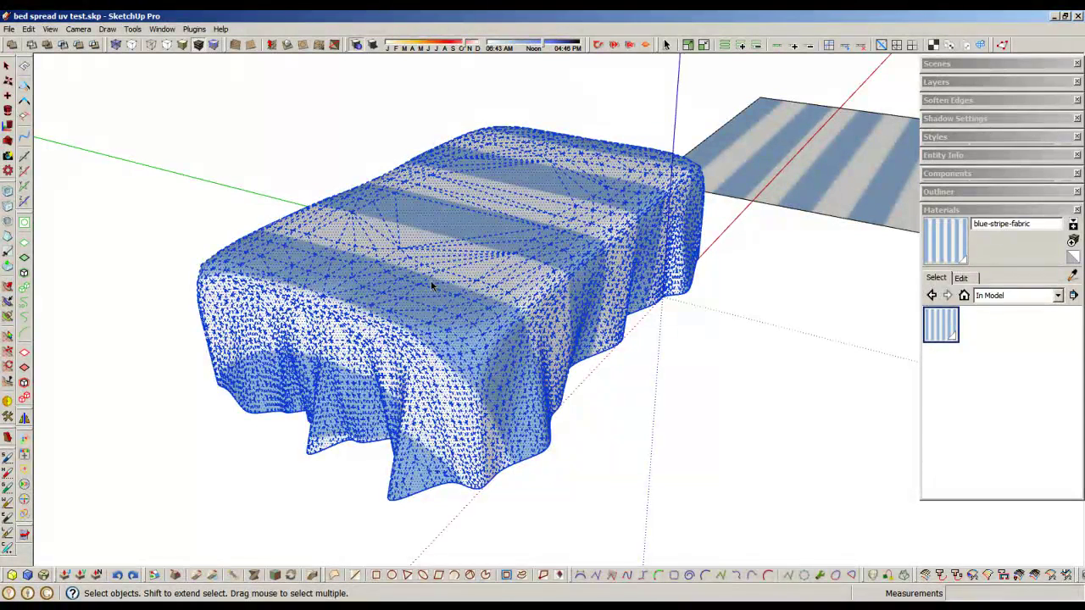
pyautogui.click(194, 29)
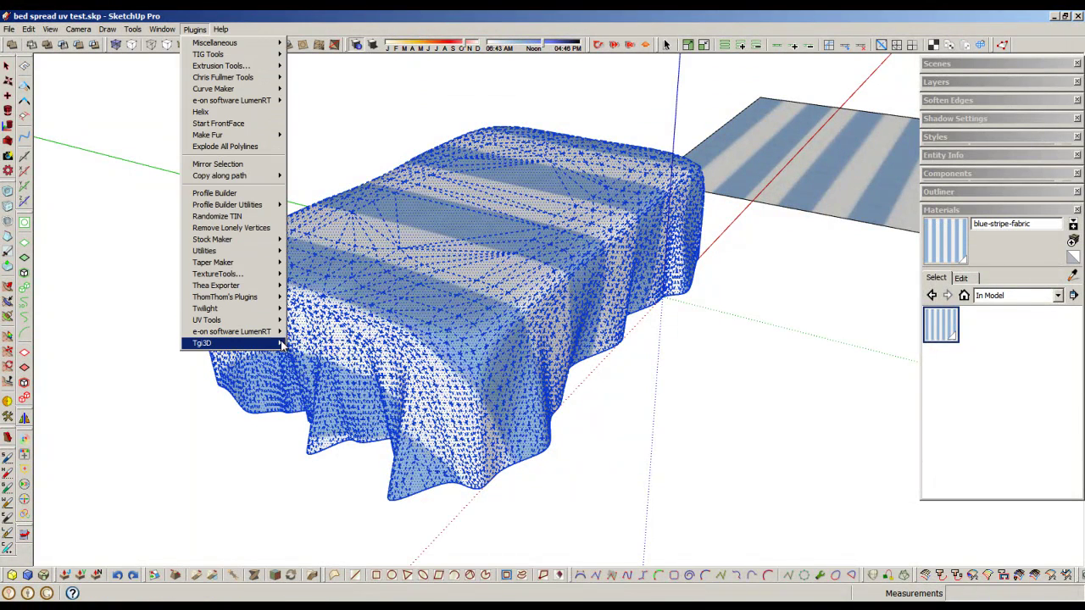
pyautogui.moveTo(303, 365)
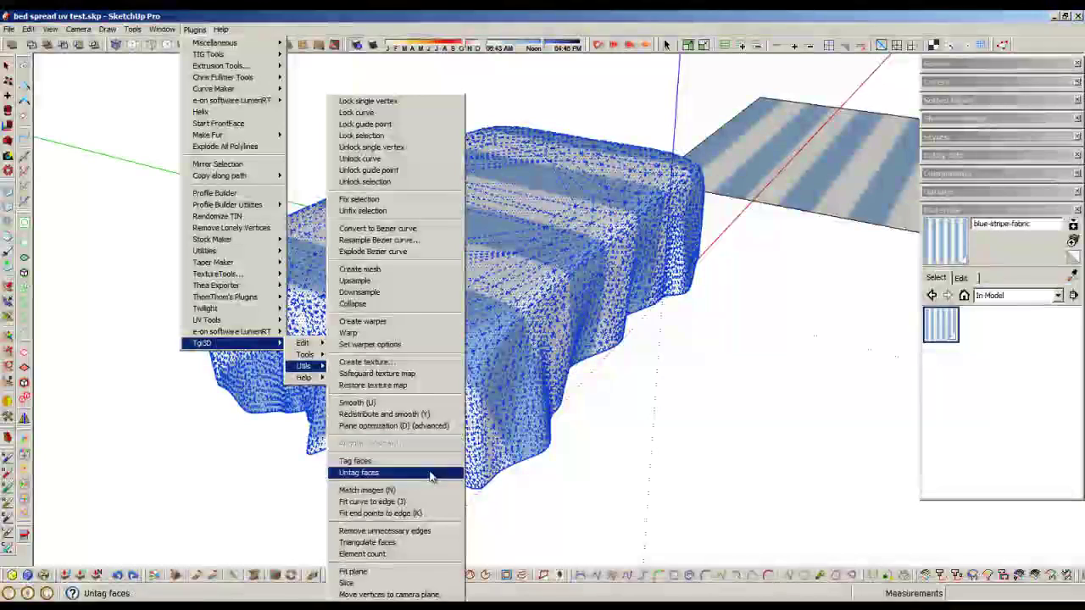
# Step: Remove the bedspread's unnecessary edges and inspect the cleaned mesh from above
pyautogui.click(415, 532)
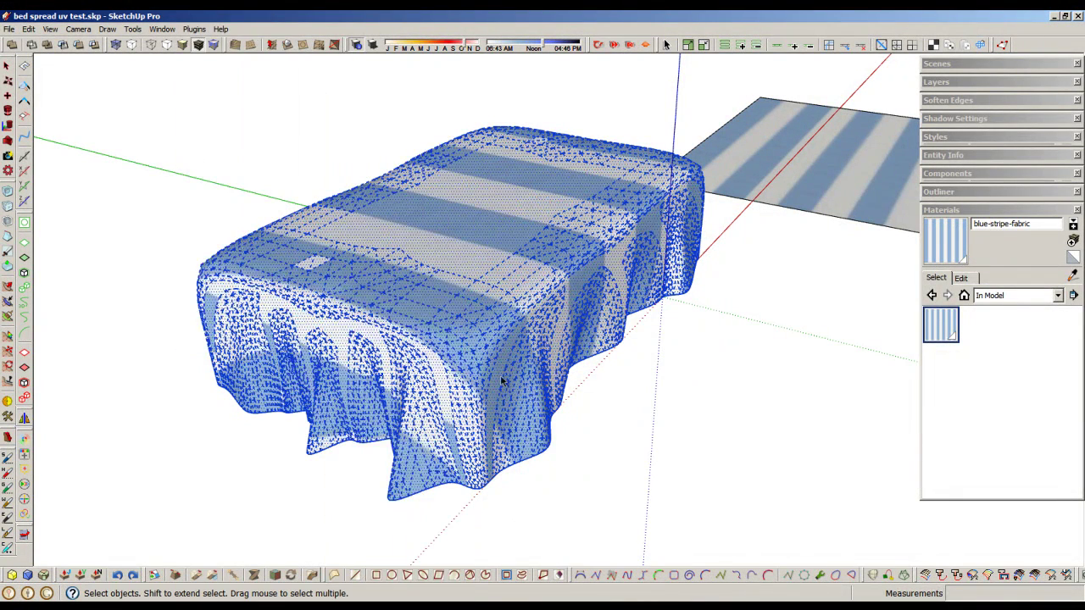
pyautogui.moveTo(501, 381); pyautogui.dragTo(279, 280, button='middle')
pyautogui.scroll(3, 282, 277)
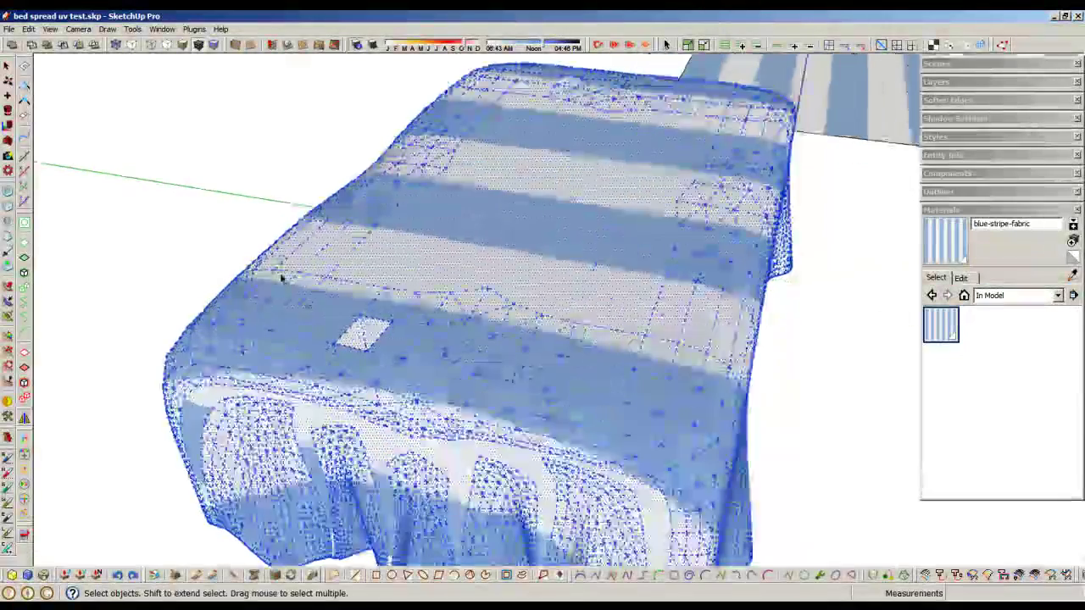
pyautogui.scroll(5, 368, 339)
pyautogui.scroll(-8, 367, 339)
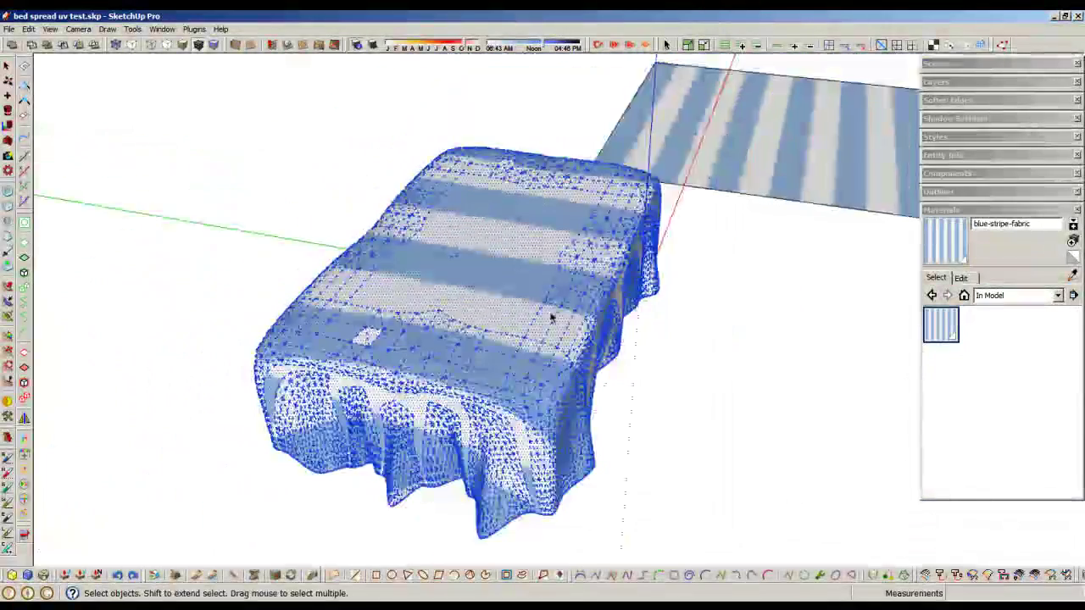
pyautogui.moveTo(551, 318); pyautogui.dragTo(542, 80, button='middle')
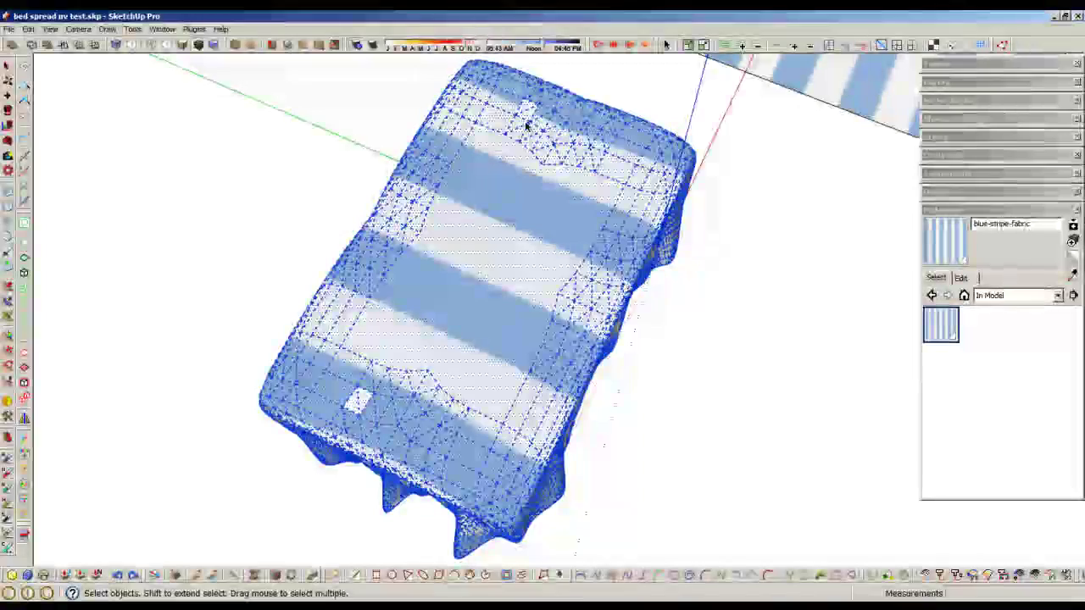
pyautogui.moveTo(526, 125); pyautogui.dragTo(432, 284, button='middle')
pyautogui.scroll(4, 467, 245)
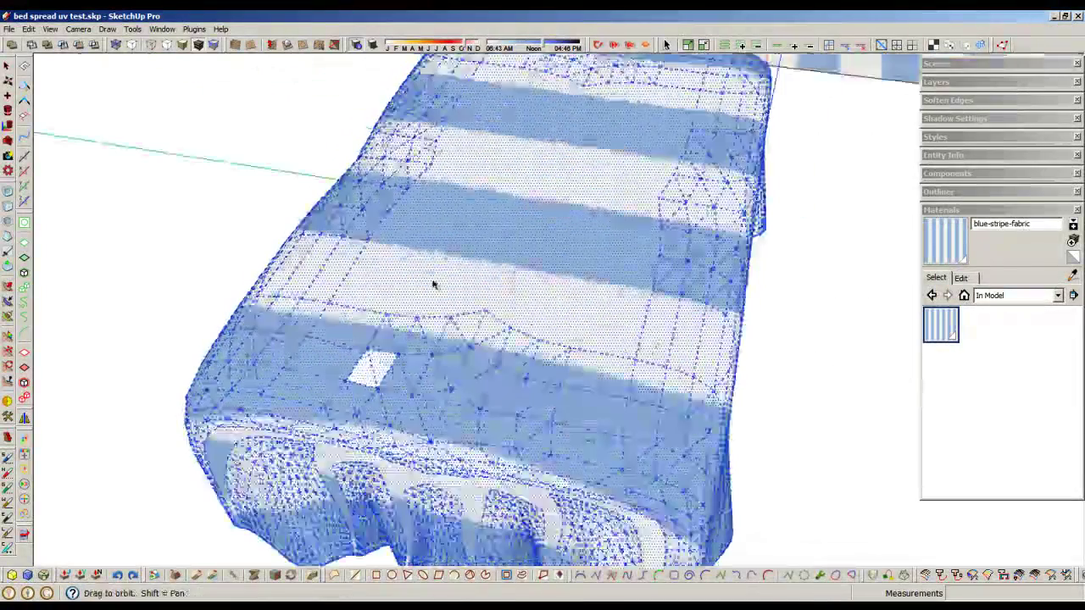
# Step: Restore the bedspread's safeguarded texture map with Tgi3D, then return to a front view
pyautogui.rightClick(453, 264)
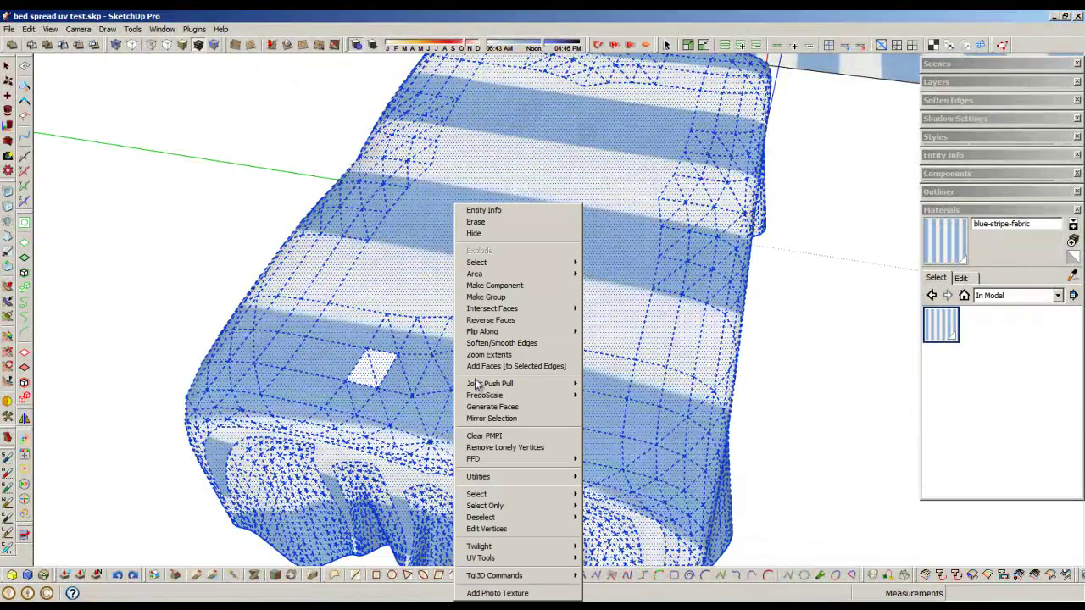
pyautogui.moveTo(543, 578)
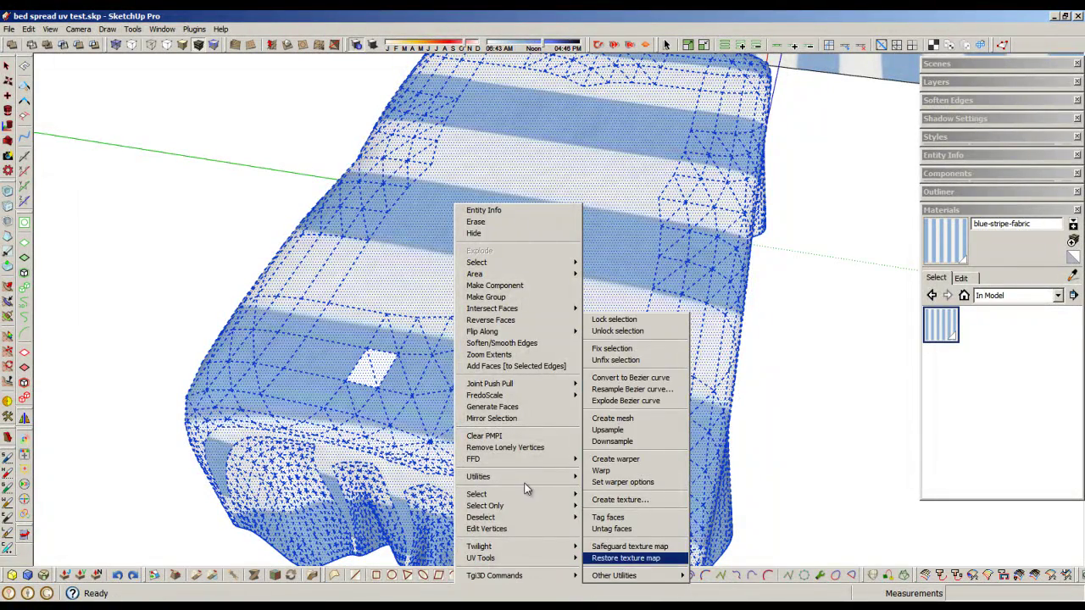
pyautogui.click(625, 560)
pyautogui.moveTo(445, 394); pyautogui.dragTo(178, 152, button='middle')
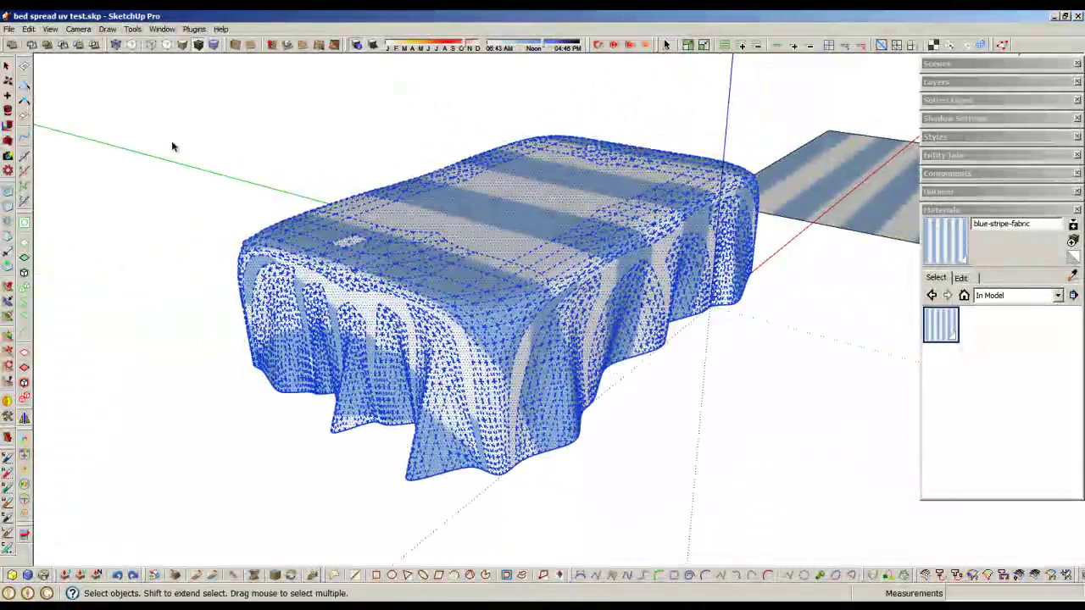
# Step: Orbit to side and low three-quarter views to check the evenly mapped blue and white stripes
pyautogui.moveTo(350, 336); pyautogui.dragTo(569, 349, button='middle')
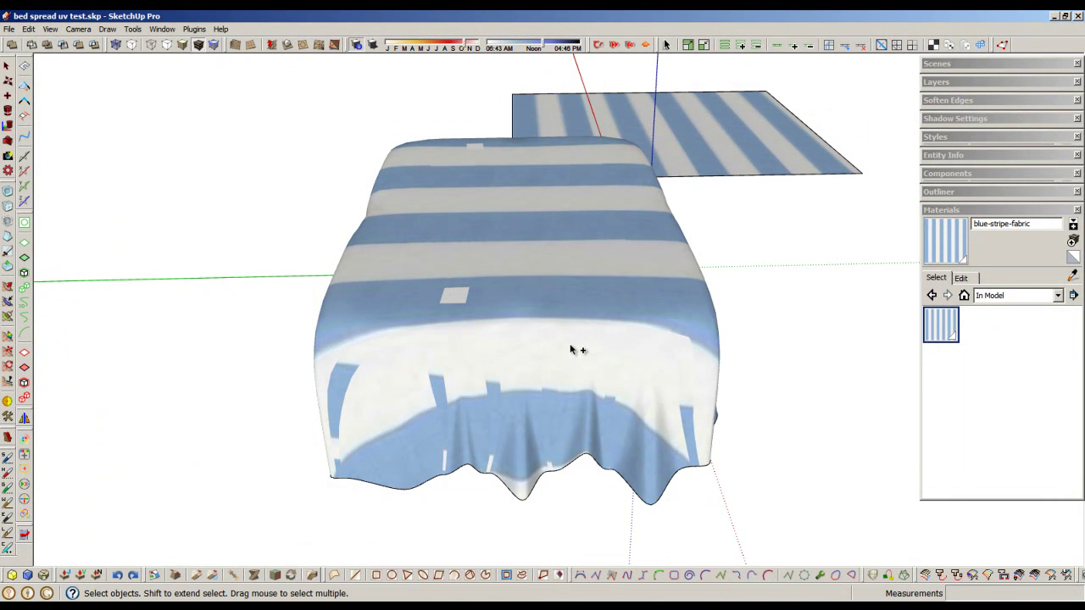
pyautogui.moveTo(602, 359); pyautogui.dragTo(559, 561, button='middle')
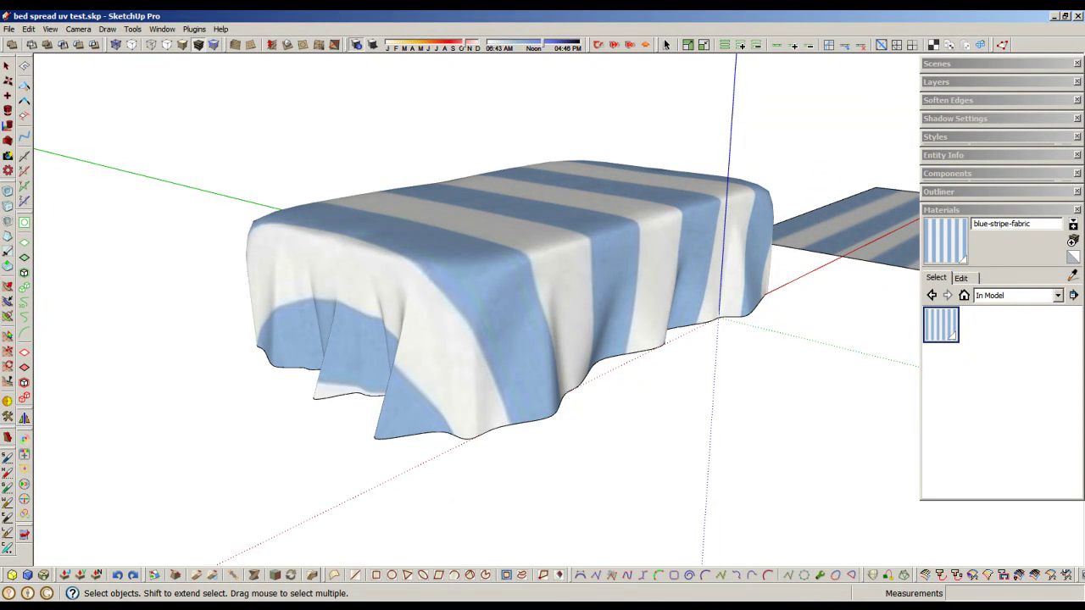